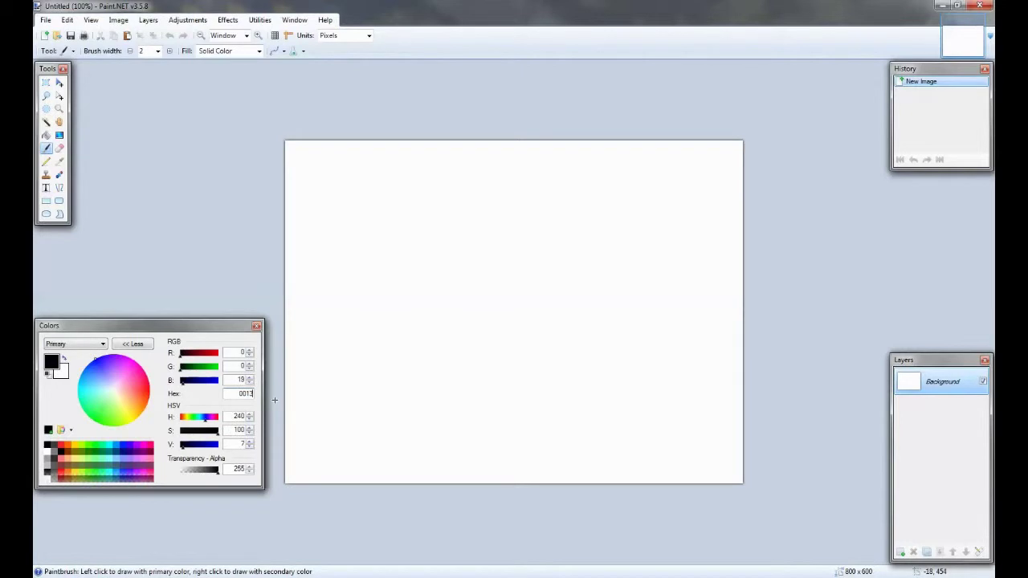
- Set the primary colour to hex 00137F and the secondary colour to a light blue
{"action": "type", "text": "7F"}
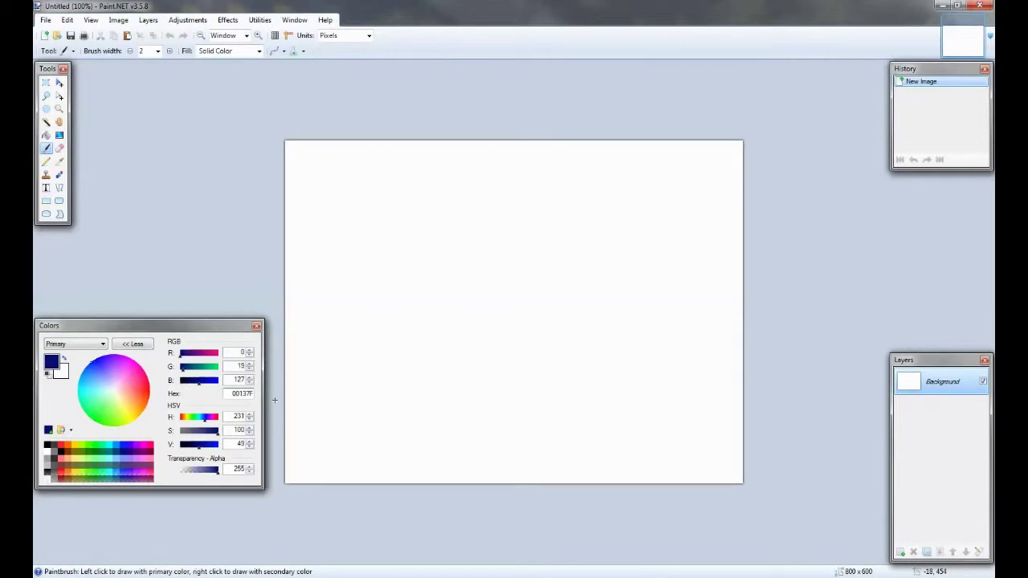
{"action": "left_click", "coordinate": [60, 372]}
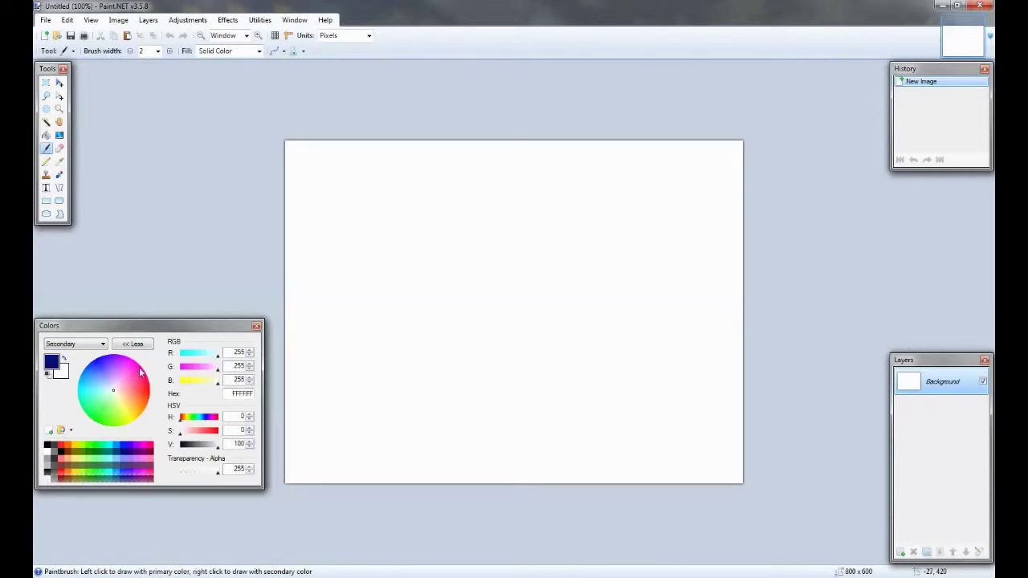
{"action": "double_click", "coordinate": [229, 394]}
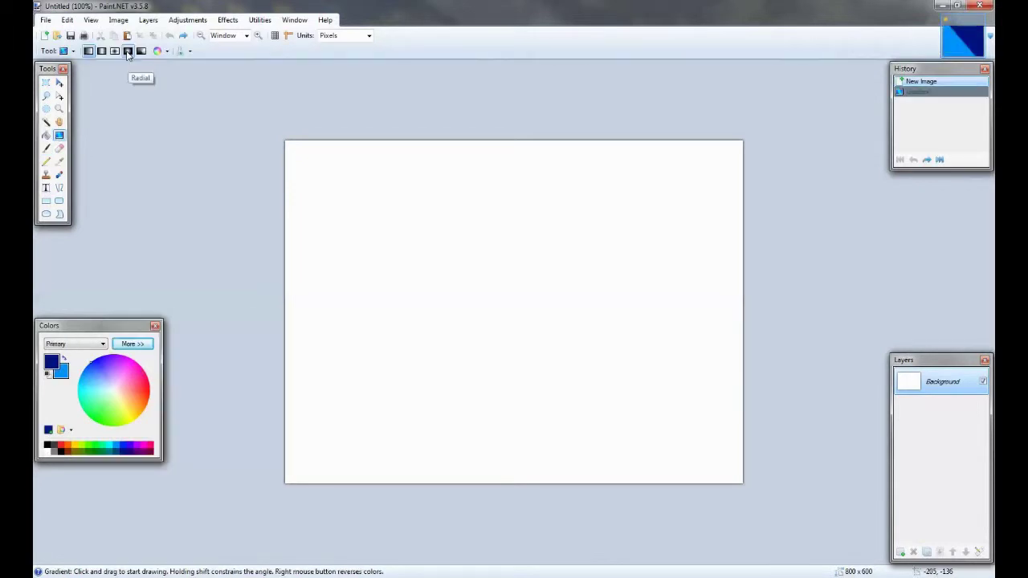
- Fill the background with a radial gradient, light blue near the canvas centre fading to dark blue just past the upper-right corner
{"action": "left_click", "coordinate": [128, 53]}
{"action": "left_click", "coordinate": [511, 320]}
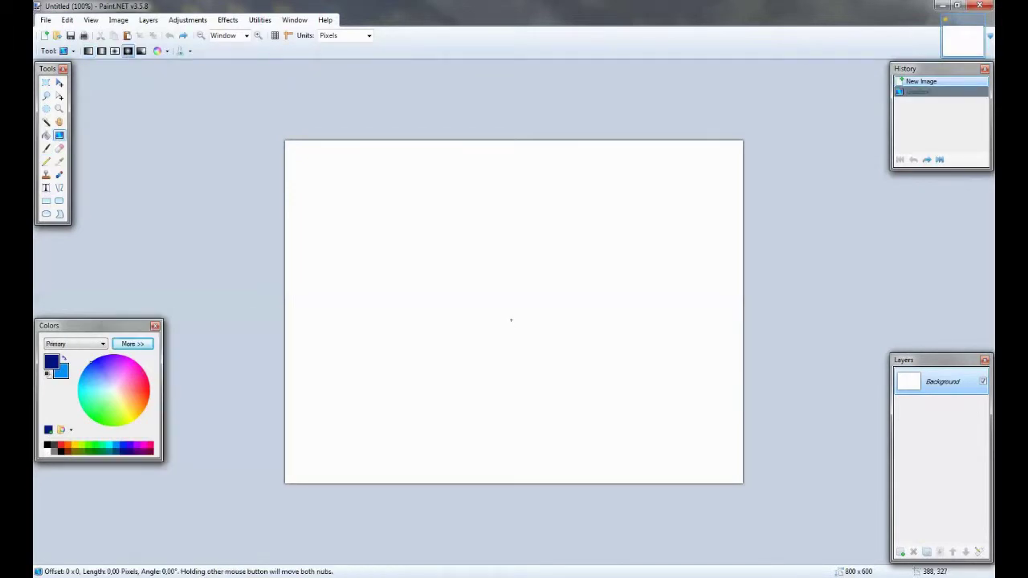
{"action": "left_click_drag", "start_coordinate": [511, 321], "coordinate": [571, 250]}
{"action": "left_click_drag", "start_coordinate": [665, 200], "coordinate": [753, 146]}
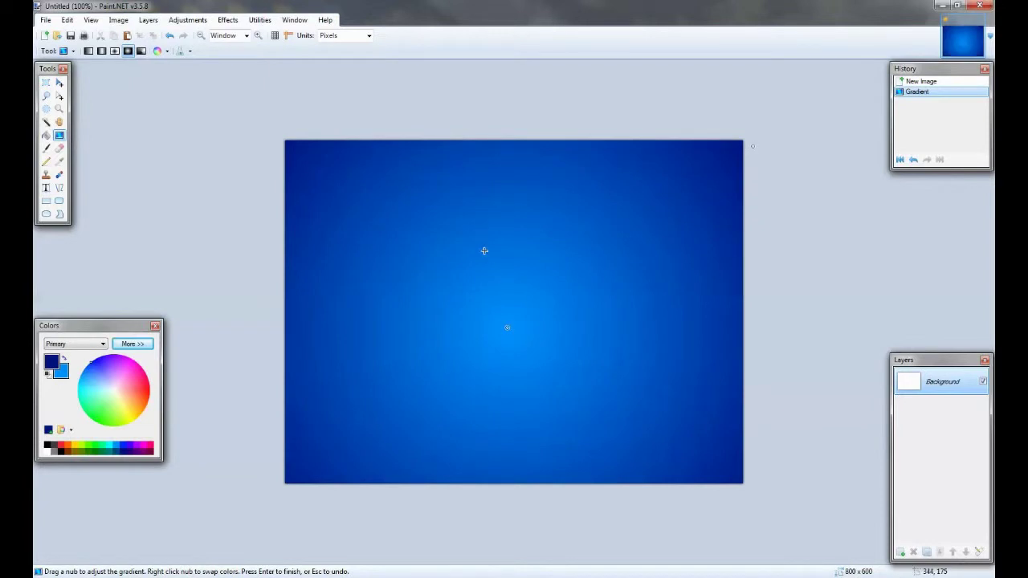
- Add a new layer and make a circular selection about 247 x 248 pixels in the canvas's upper-left area
{"action": "left_click", "coordinate": [901, 553]}
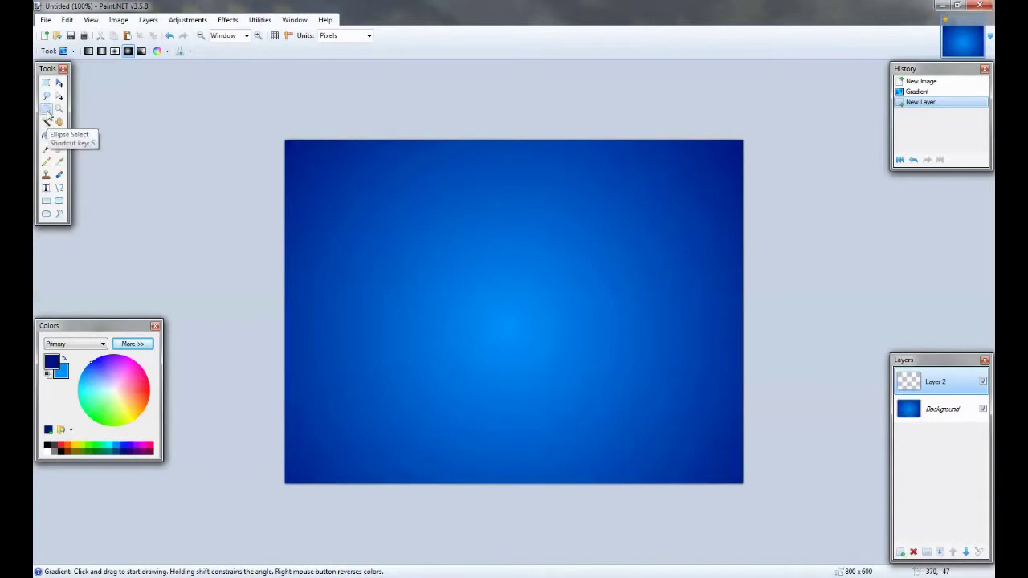
{"action": "left_click", "coordinate": [45, 110]}
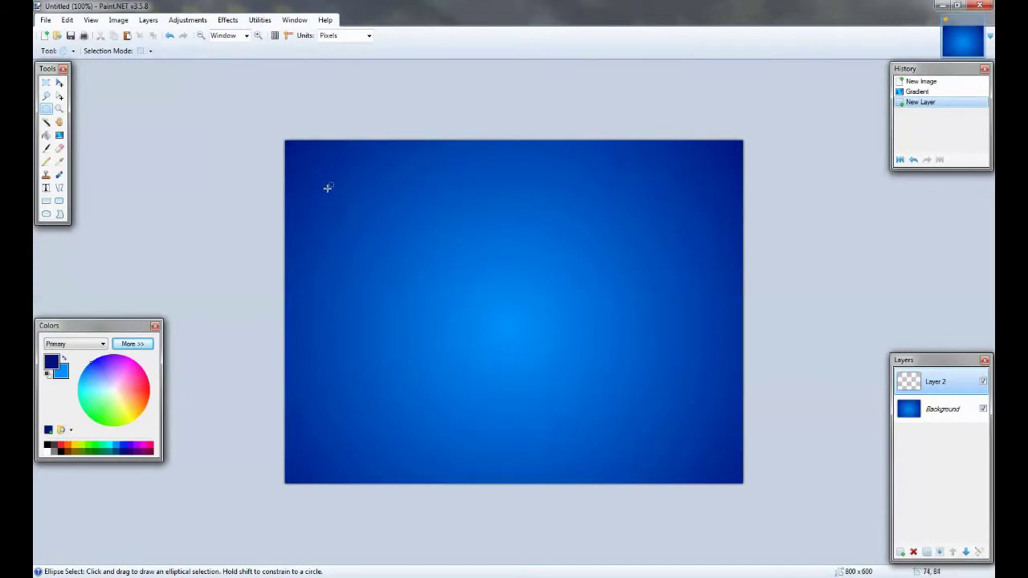
{"action": "left_click_drag", "start_coordinate": [328, 187], "coordinate": [442, 278]}
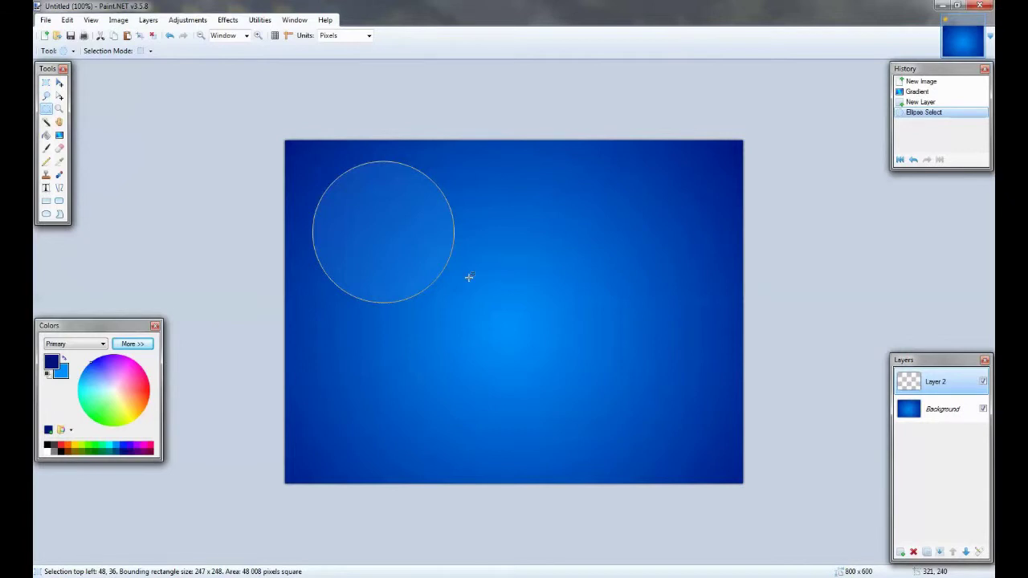
- Choose the Paintbrush with black as the primary colour and white as the secondary colour
{"action": "left_click", "coordinate": [47, 151]}
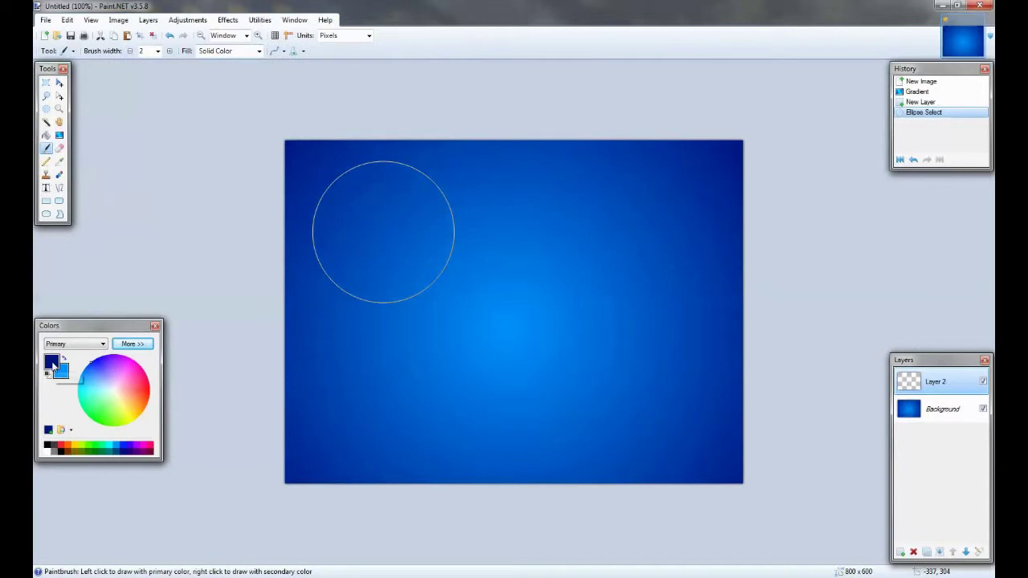
{"action": "left_click", "coordinate": [47, 445]}
{"action": "left_click", "coordinate": [63, 375]}
{"action": "left_click", "coordinate": [49, 430]}
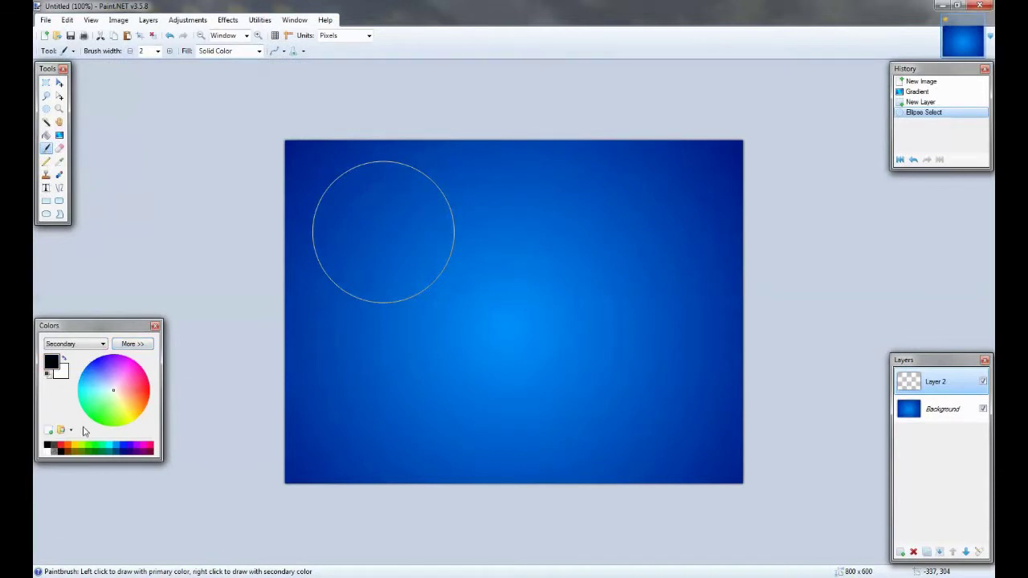
- With a 150 brush width, paint black along the circle's upper-left edge and white along its lower-right edge
{"action": "left_click", "coordinate": [170, 50]}
{"action": "type", "text": "150"}
{"action": "mouse_move", "coordinate": [288, 221]}
{"action": "left_mouse_down"}
{"action": "mouse_move", "coordinate": [322, 172]}
{"action": "mouse_move", "coordinate": [357, 154]}
{"action": "mouse_move", "coordinate": [381, 166]}
{"action": "left_mouse_up"}
{"action": "mouse_move", "coordinate": [387, 316]}
{"action": "left_mouse_down"}
{"action": "mouse_move", "coordinate": [424, 310]}
{"action": "mouse_move", "coordinate": [455, 274]}
{"action": "mouse_move", "coordinate": [472, 228]}
{"action": "mouse_move", "coordinate": [536, 261]}
{"action": "left_mouse_up"}
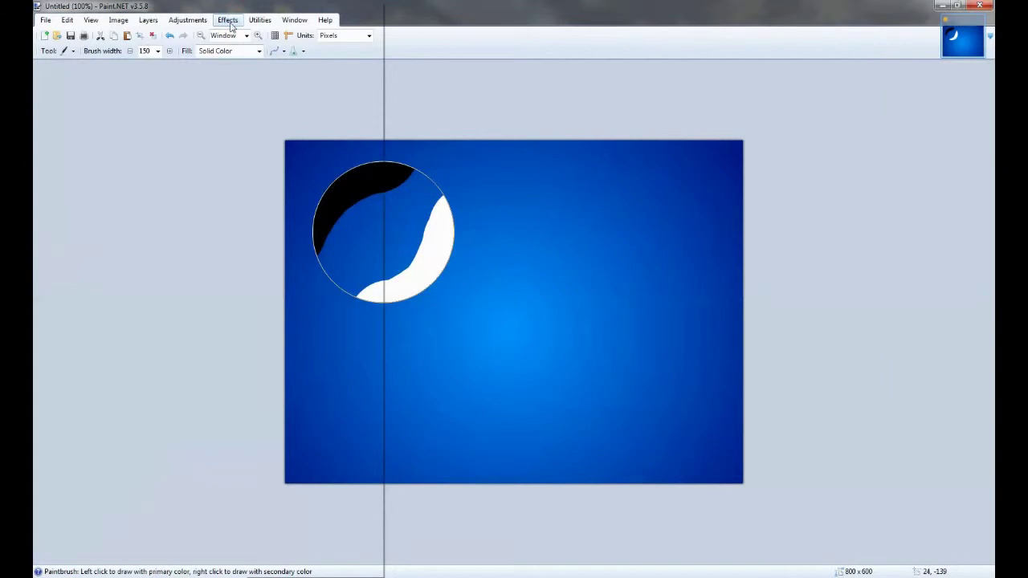
- Apply a Gaussian Blur with radius 70 to the black and white strokes
{"action": "left_click", "coordinate": [231, 26]}
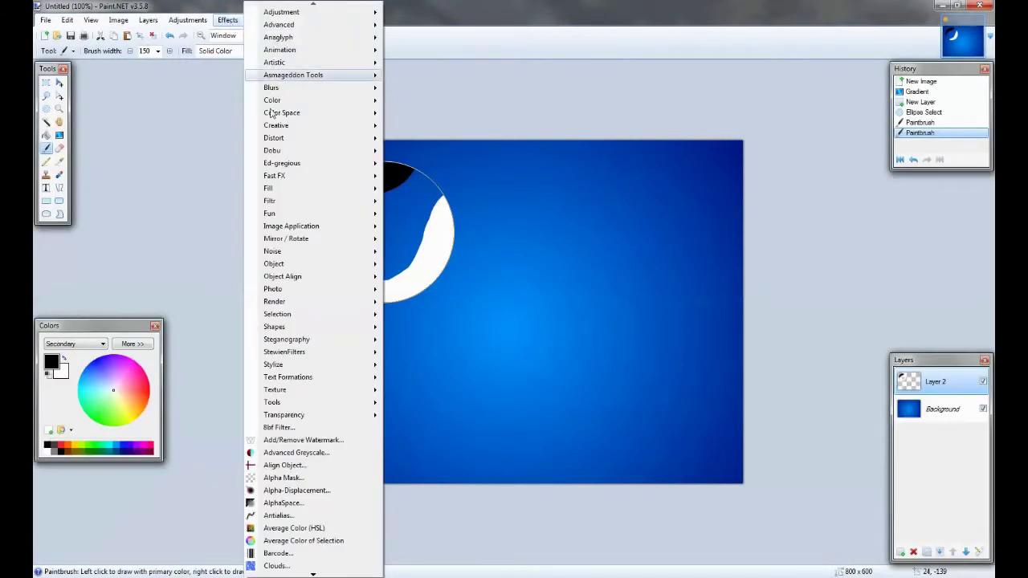
{"action": "mouse_move", "coordinate": [331, 91]}
{"action": "left_click", "coordinate": [426, 186]}
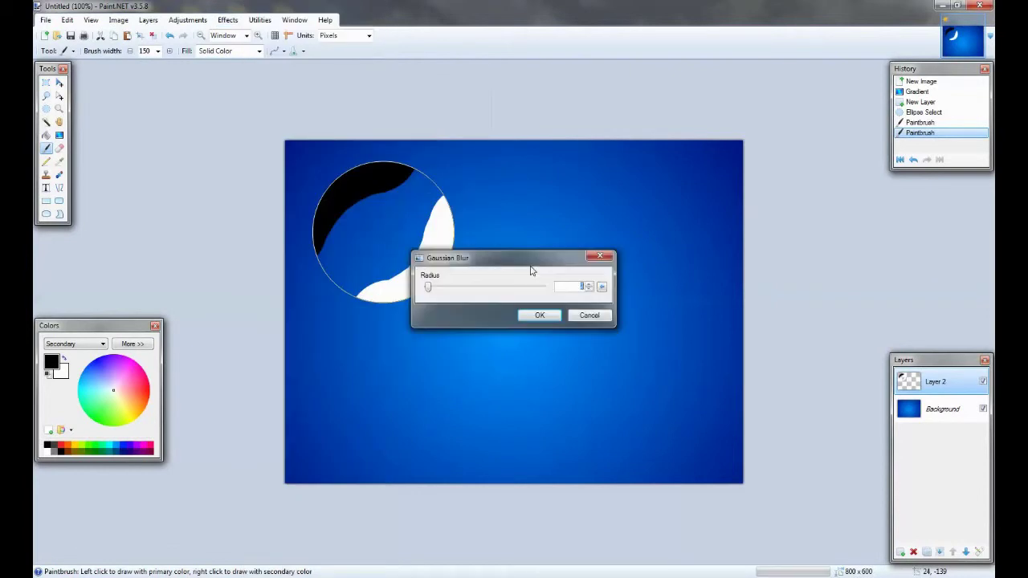
{"action": "type", "text": "70"}
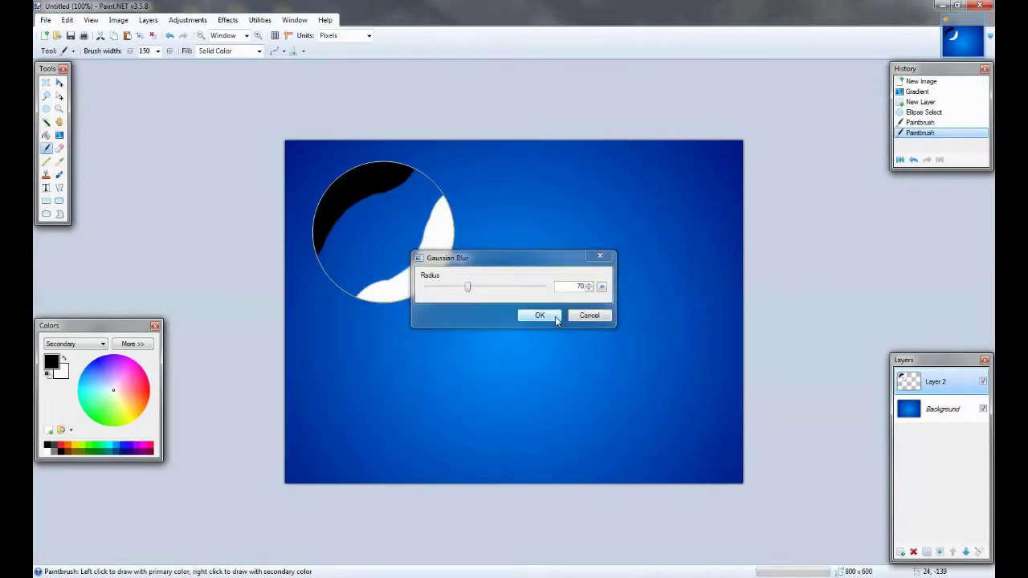
{"action": "left_click", "coordinate": [555, 316]}
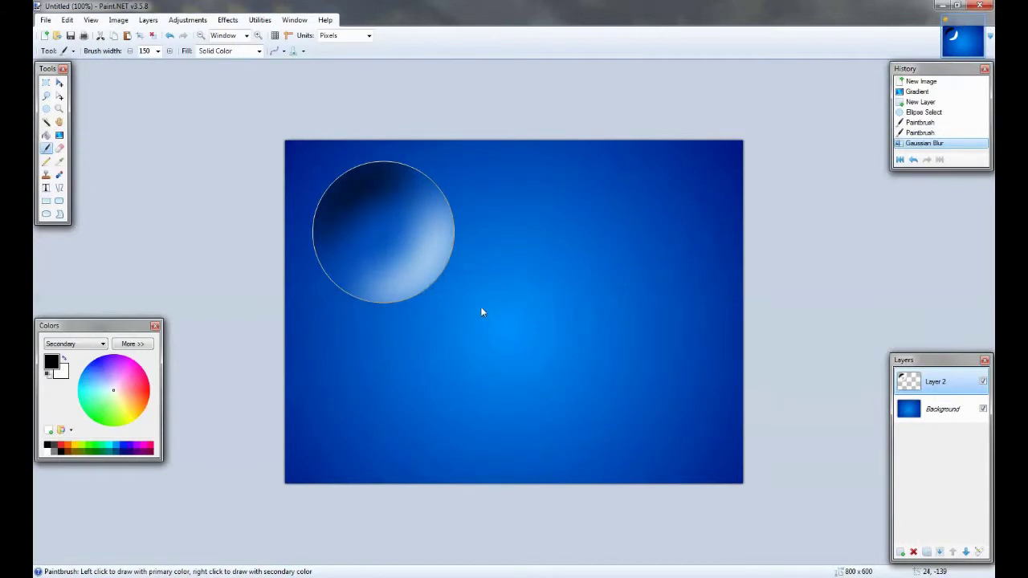
- Set the opacity of Layer 2 to 180
{"action": "key", "text": "F4"}
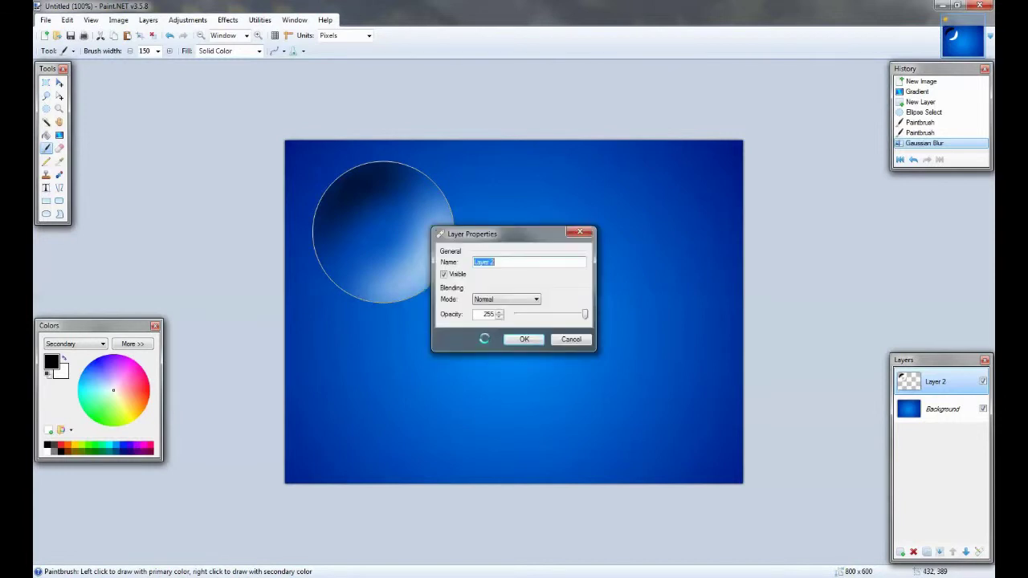
{"action": "double_click", "coordinate": [492, 314]}
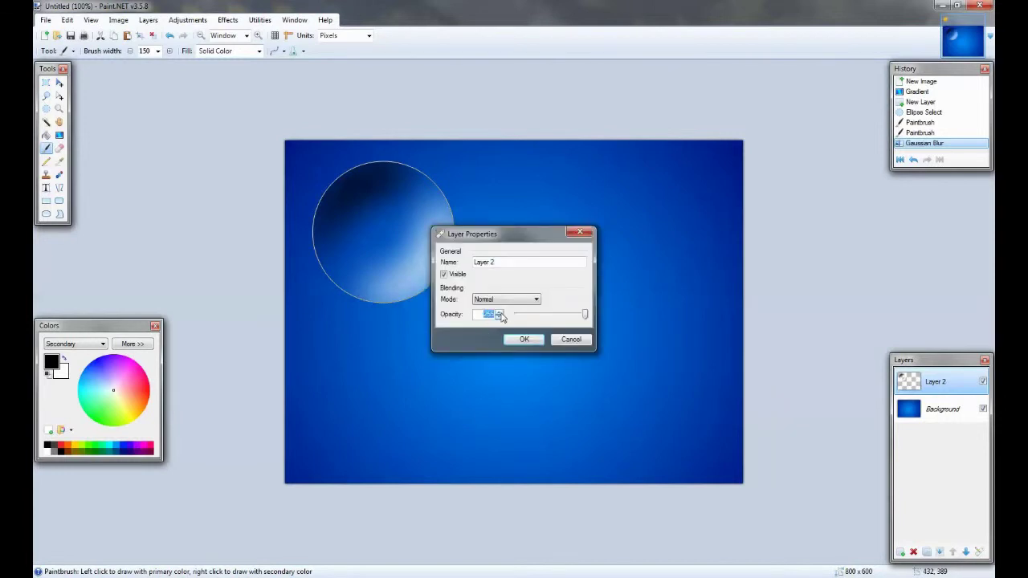
{"action": "type", "text": "180"}
{"action": "left_click", "coordinate": [523, 339]}
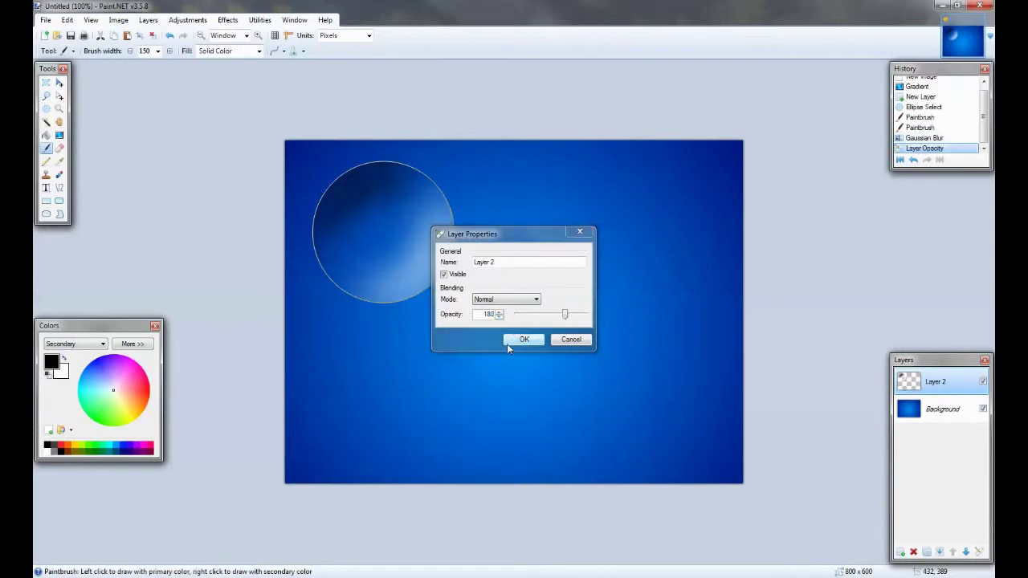
- Add a new layer and, with a 60 brush width, paint black on the circle's upper-left edge and white on its lower-right edge
{"action": "left_click", "coordinate": [899, 553]}
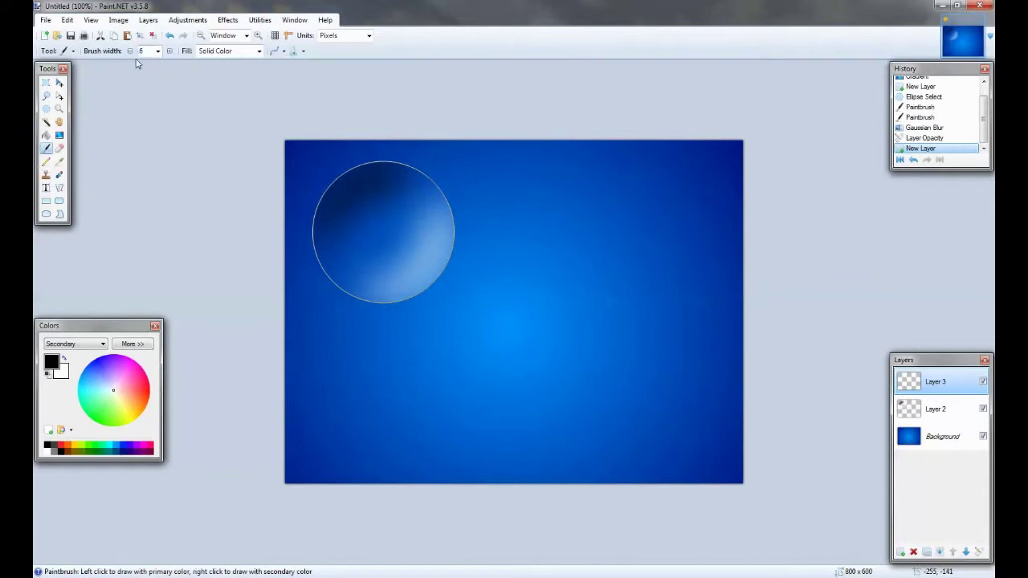
{"action": "type", "text": "0"}
{"action": "left_click", "coordinate": [305, 214]}
{"action": "mouse_move", "coordinate": [320, 196]}
{"action": "left_mouse_down"}
{"action": "mouse_move", "coordinate": [347, 168]}
{"action": "mouse_move", "coordinate": [398, 158]}
{"action": "left_mouse_up"}
{"action": "mouse_move", "coordinate": [391, 319]}
{"action": "left_mouse_down"}
{"action": "mouse_move", "coordinate": [413, 289]}
{"action": "mouse_move", "coordinate": [458, 263]}
{"action": "mouse_move", "coordinate": [464, 227]}
{"action": "left_mouse_up"}
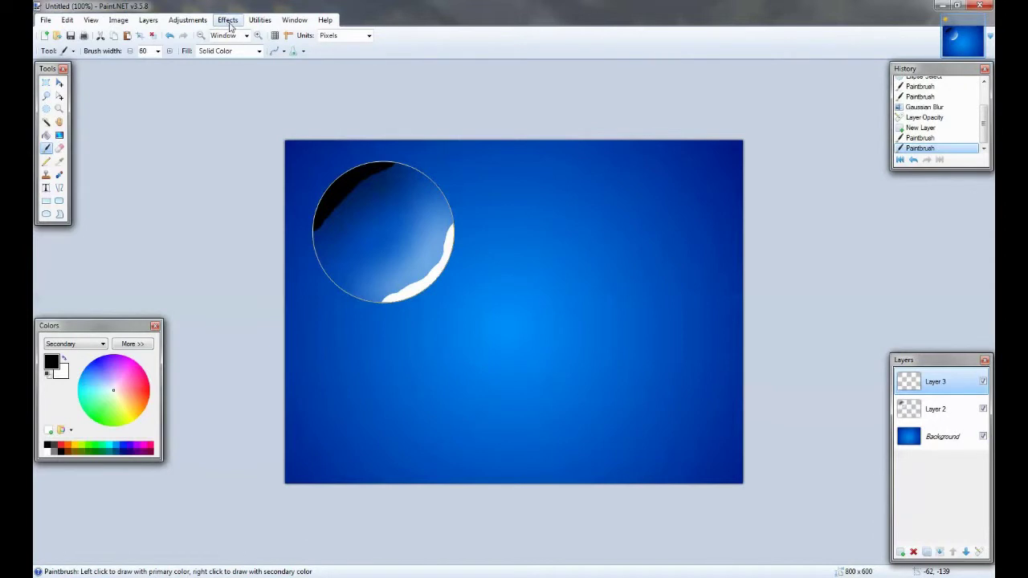
- Apply a Gaussian Blur with radius 70 to the thinner edge strokes on Layer 3
{"action": "left_click", "coordinate": [233, 20]}
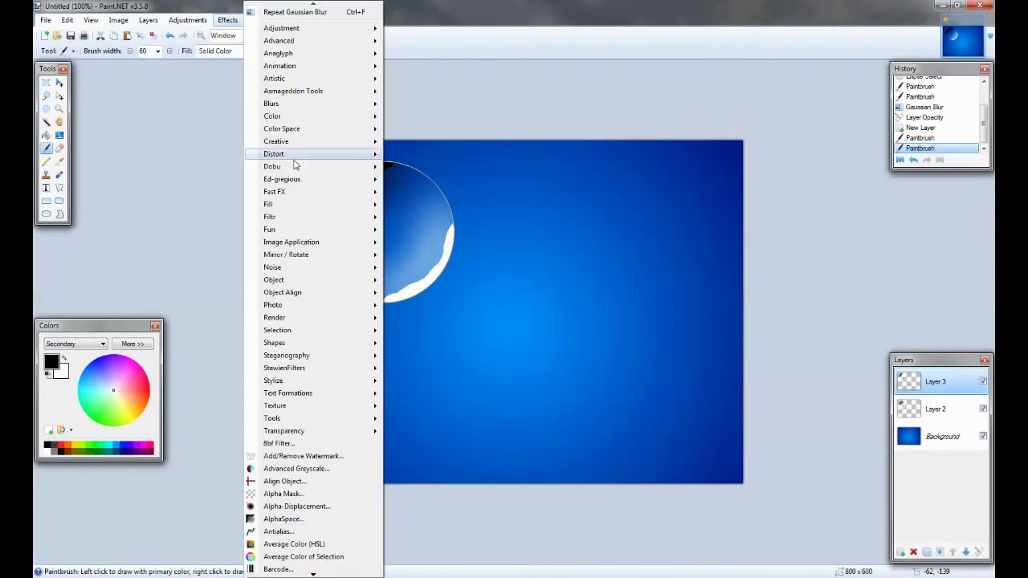
{"action": "mouse_move", "coordinate": [321, 103]}
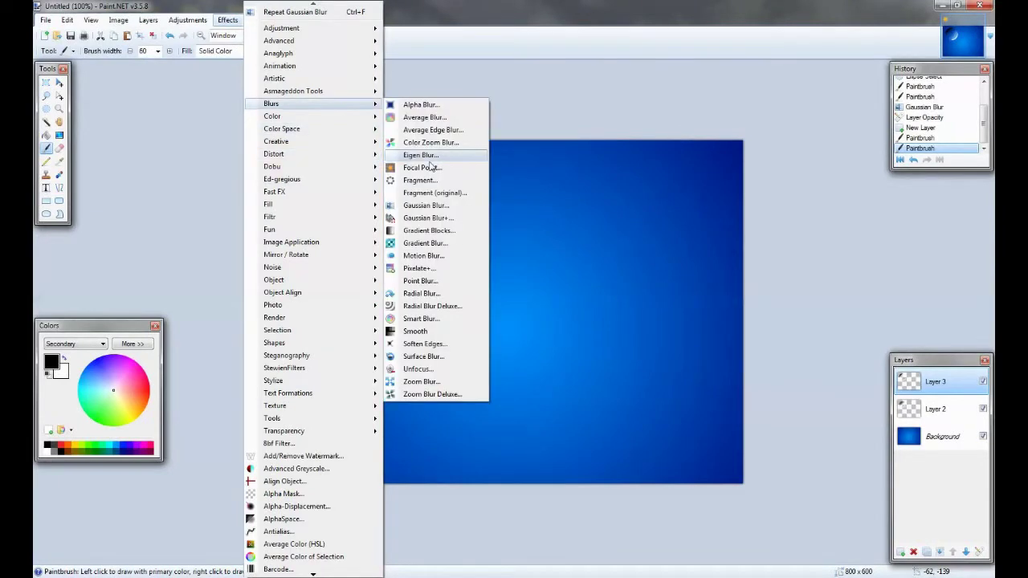
{"action": "left_click", "coordinate": [426, 205]}
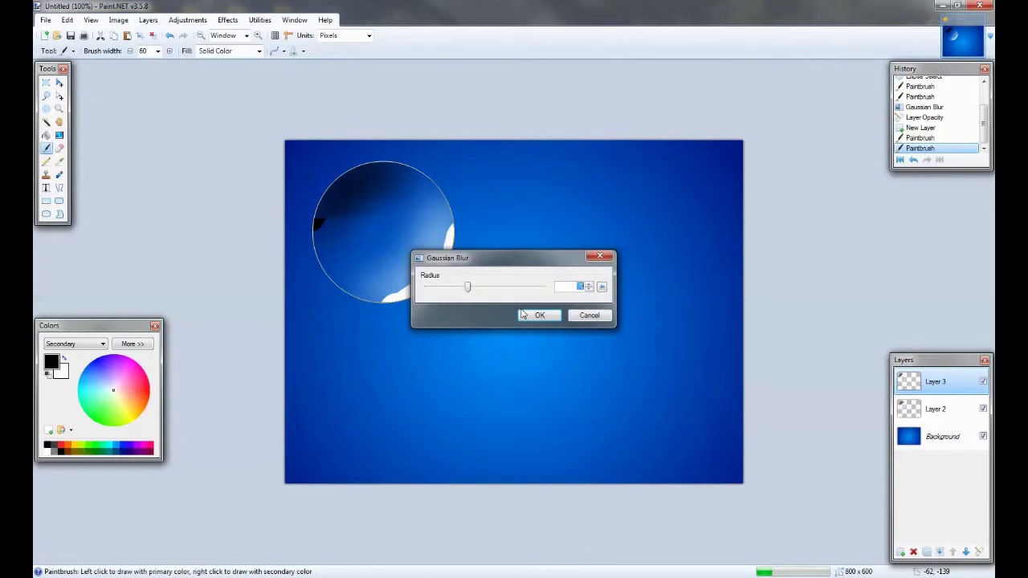
{"action": "left_click", "coordinate": [523, 314]}
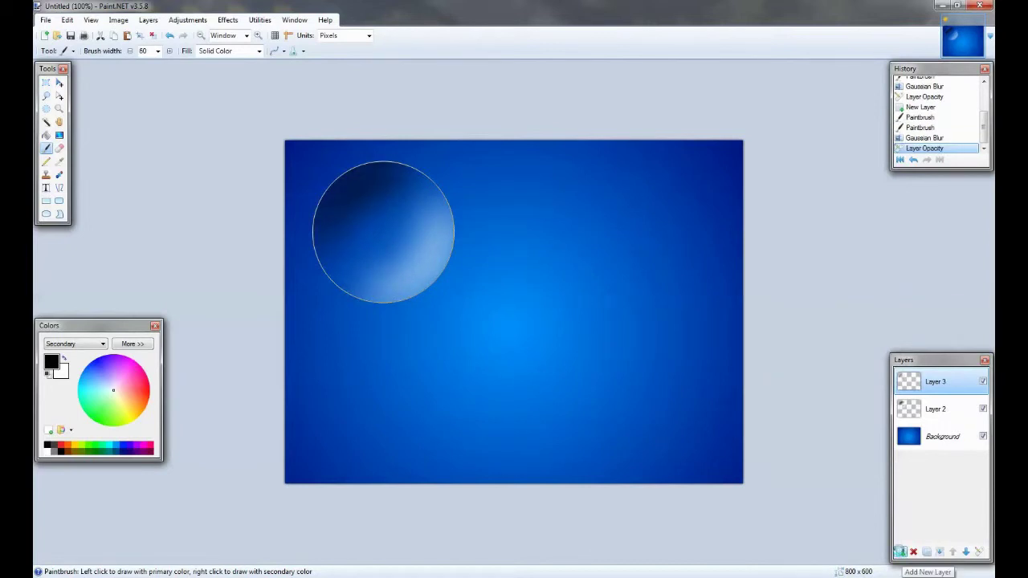
- Add another layer and paint a single white dot near the circle's centre with a 70 brush width
{"action": "left_click", "coordinate": [900, 552]}
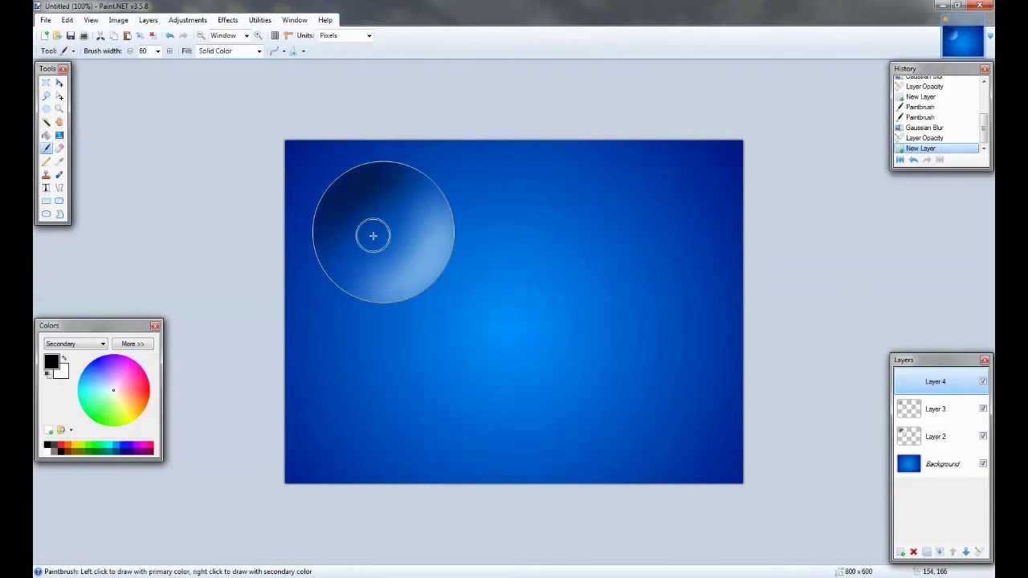
{"action": "double_click", "coordinate": [151, 51]}
{"action": "type", "text": "70"}
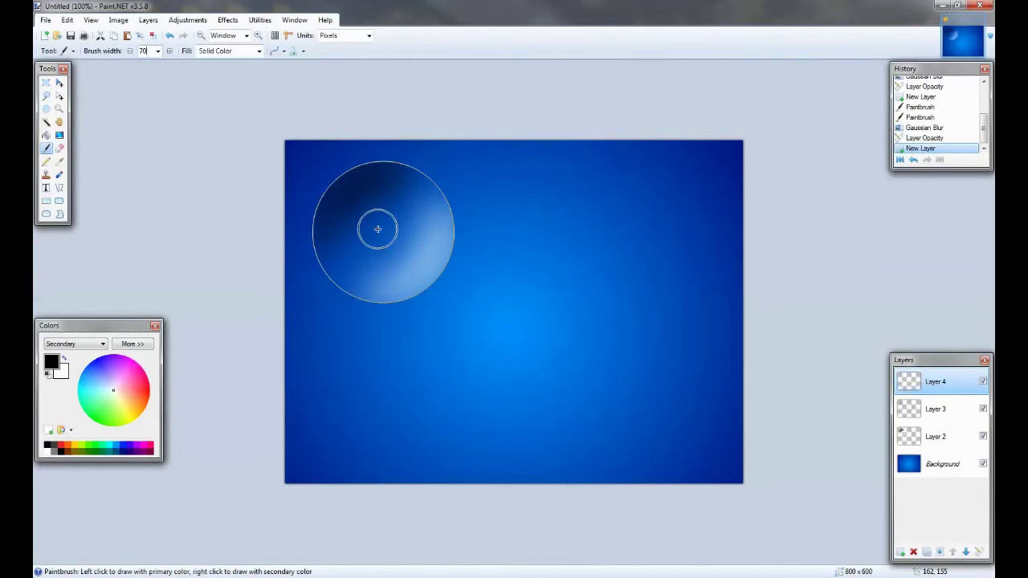
{"action": "right_click", "coordinate": [377, 230]}
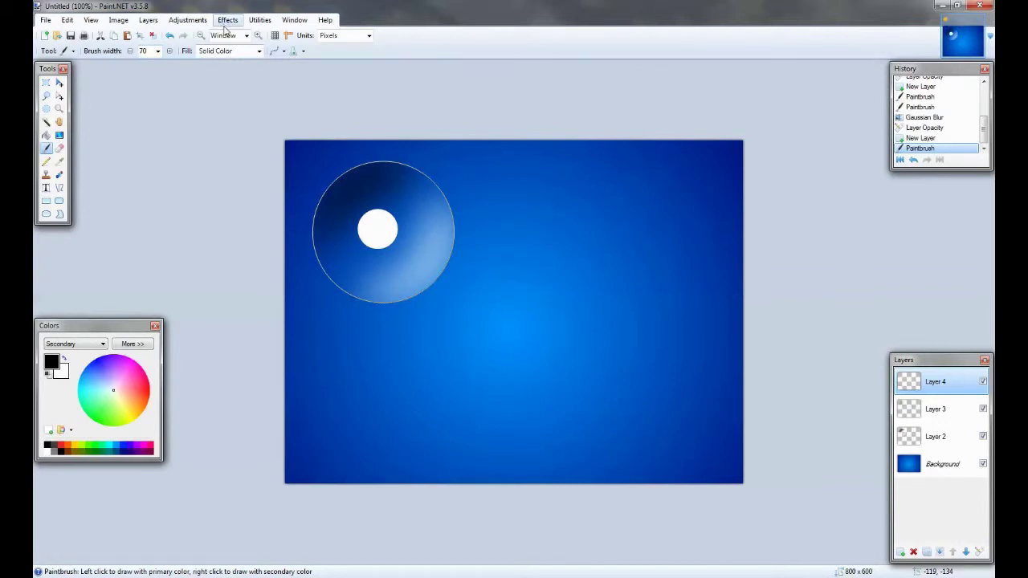
- Apply a Gaussian Blur with radius 75 to the white dot
{"action": "left_click", "coordinate": [228, 21]}
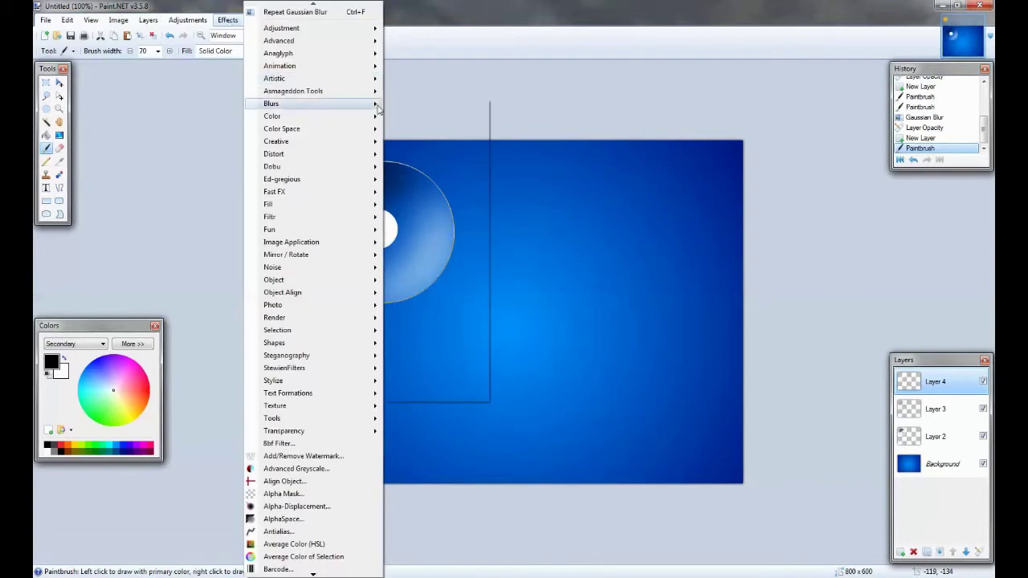
{"action": "mouse_move", "coordinate": [378, 107]}
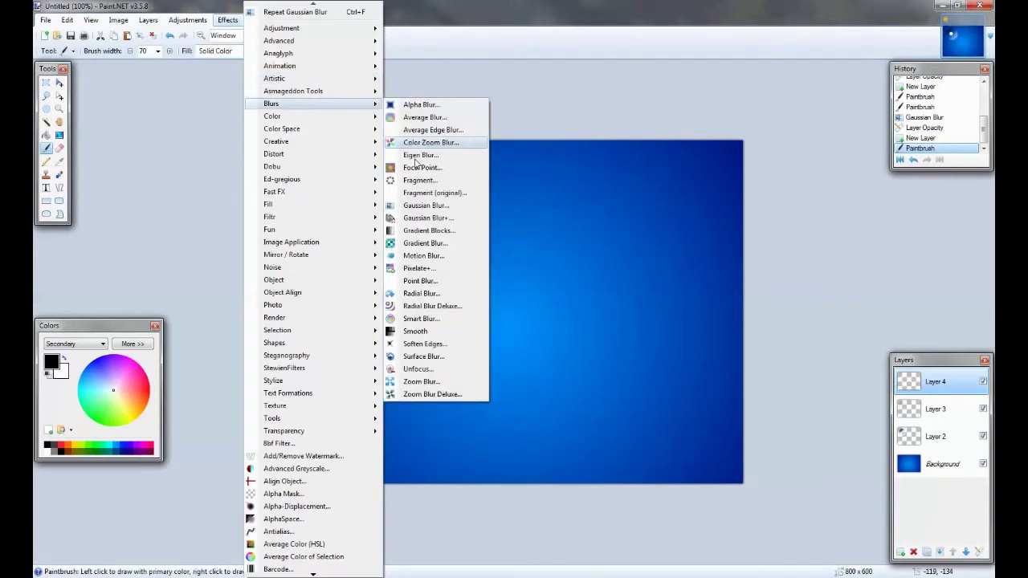
{"action": "left_click", "coordinate": [425, 207]}
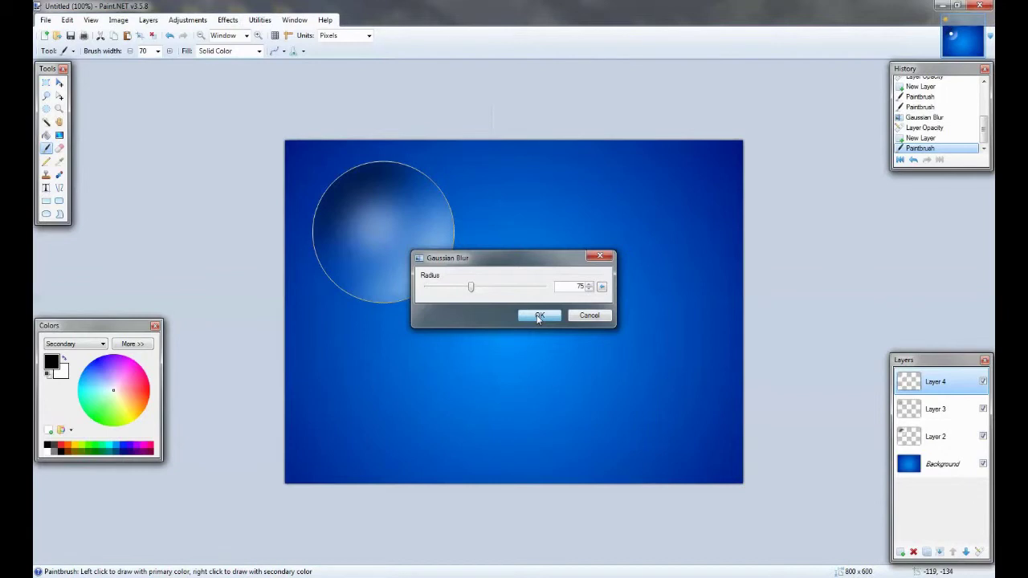
{"action": "left_click", "coordinate": [537, 315]}
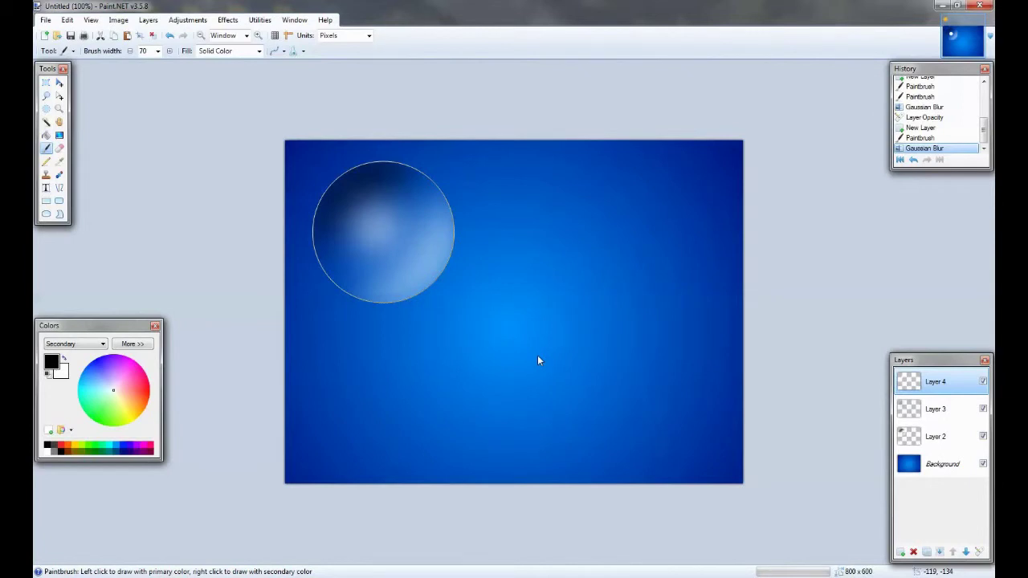
- Set the opacity of Layer 4 to 150
{"action": "key", "text": "F4"}
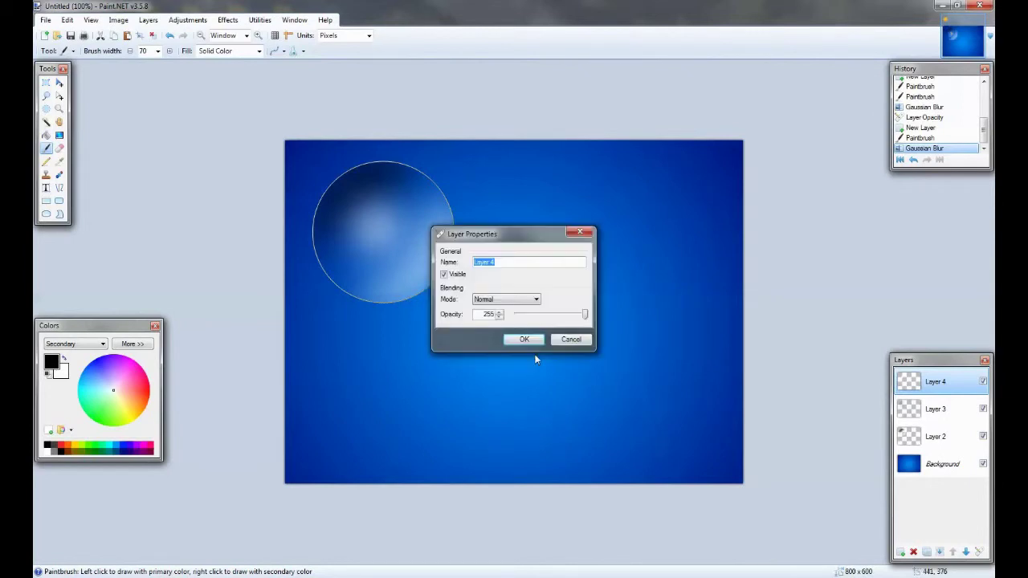
{"action": "double_click", "coordinate": [509, 314]}
{"action": "type", "text": "150"}
{"action": "left_click", "coordinate": [520, 340]}
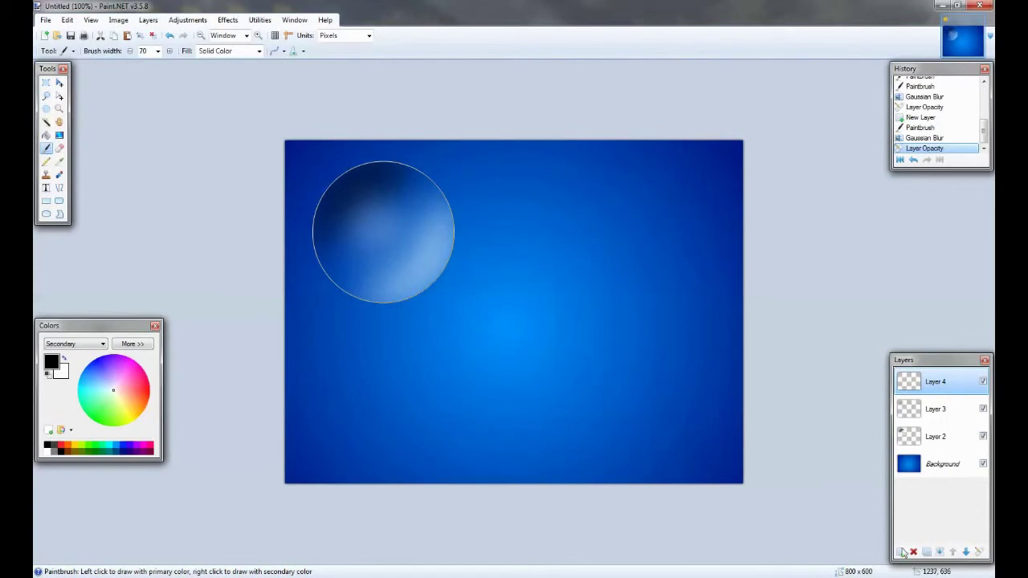
- Add a new layer and paint a white highlight dot with brush width 30 in the sphere's dark upper-left area
{"action": "key", "text": "ctrl+shift+n"}
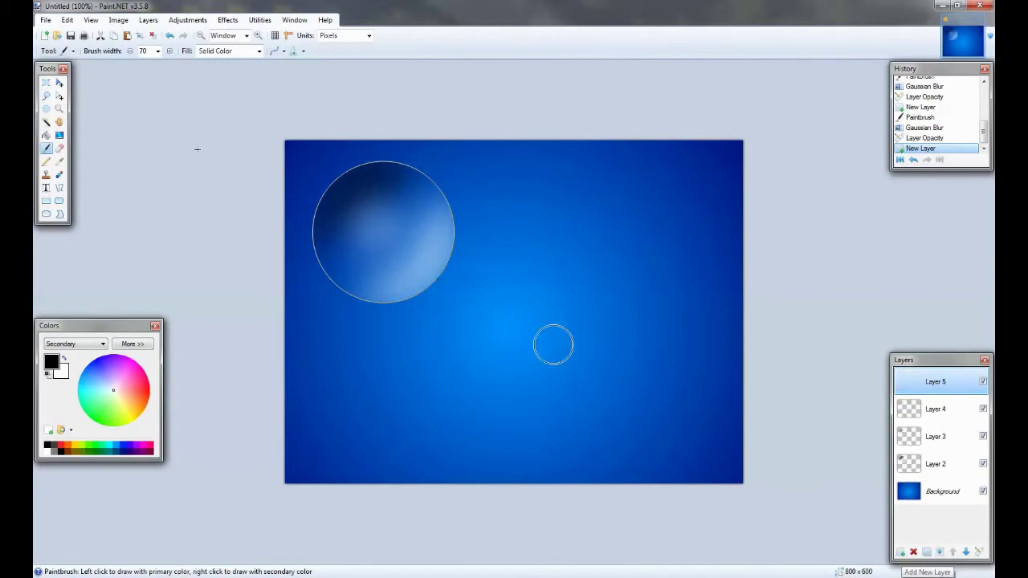
{"action": "double_click", "coordinate": [150, 52]}
{"action": "type", "text": "30"}
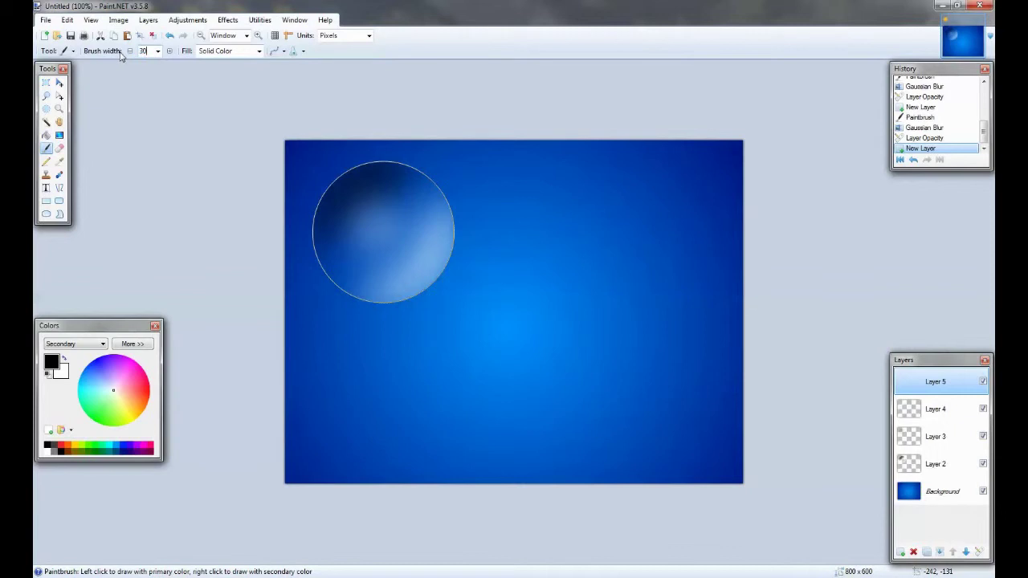
{"action": "right_click", "coordinate": [354, 196]}
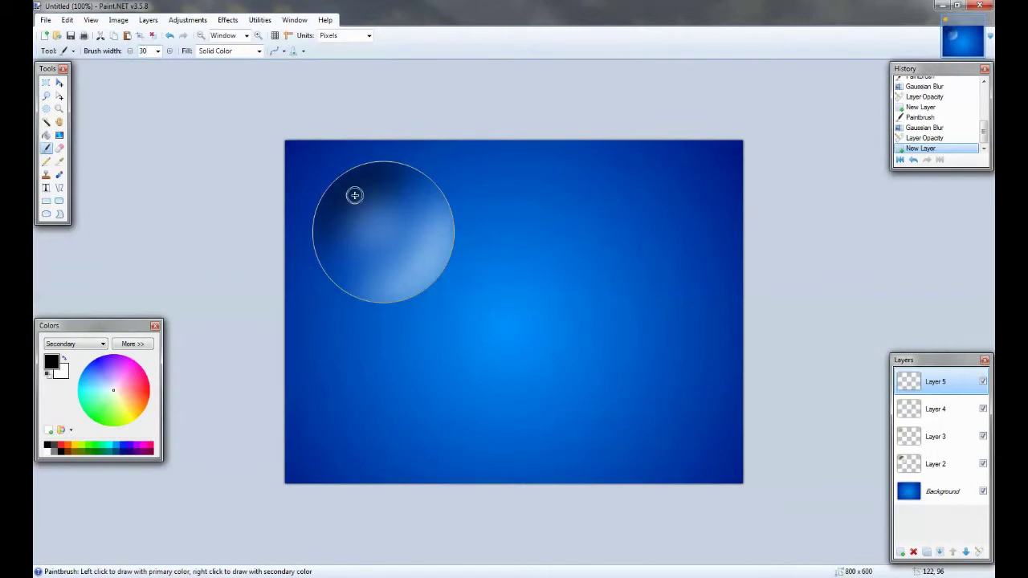
- Paint two smaller white dots below and left of the first highlight, using brush widths 15 and 8
{"action": "double_click", "coordinate": [149, 49]}
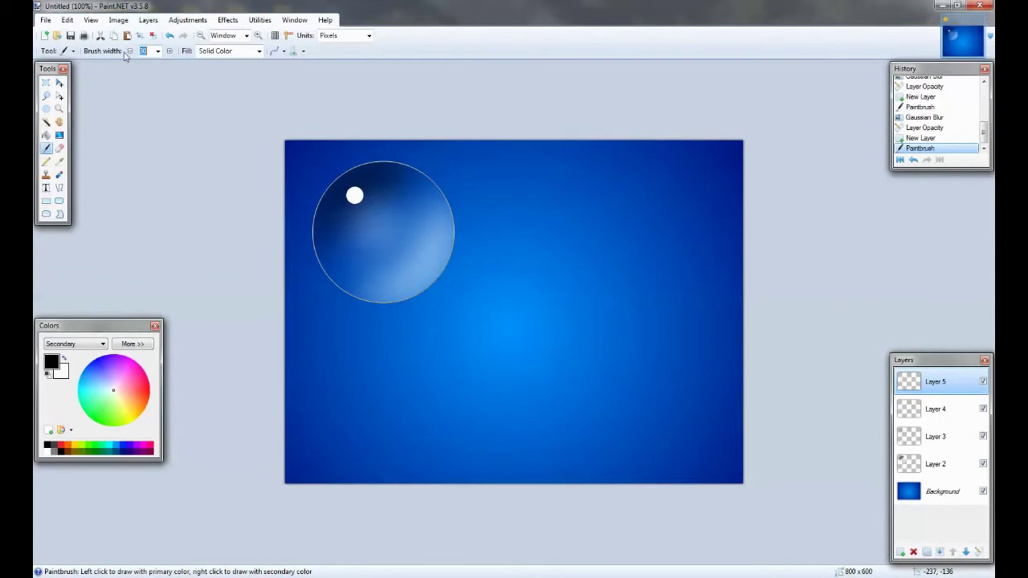
{"action": "type", "text": "15"}
{"action": "left_click", "coordinate": [342, 211]}
{"action": "left_click", "coordinate": [129, 51]}
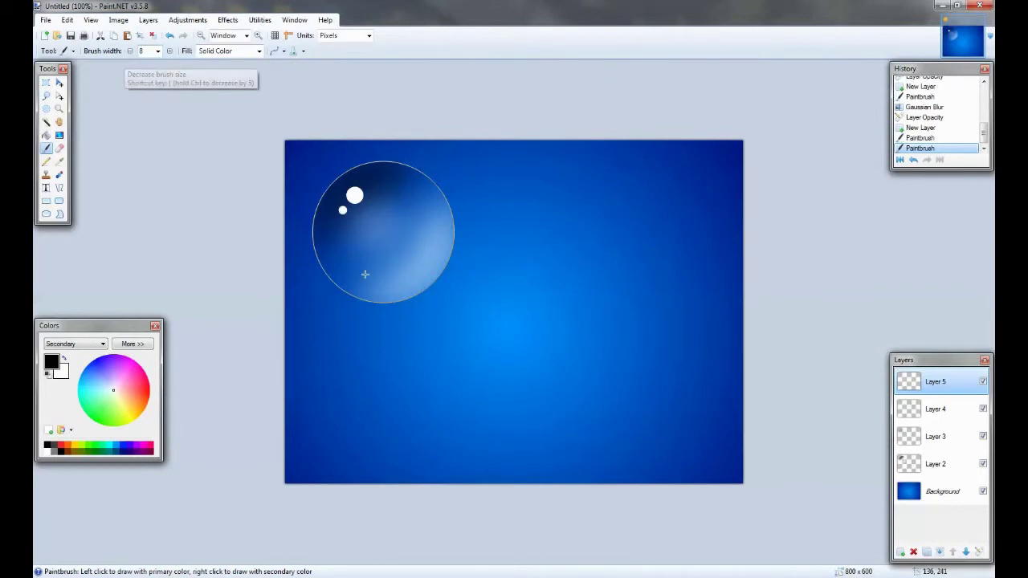
{"action": "left_click_drag", "start_coordinate": [343, 210], "coordinate": [342, 216]}
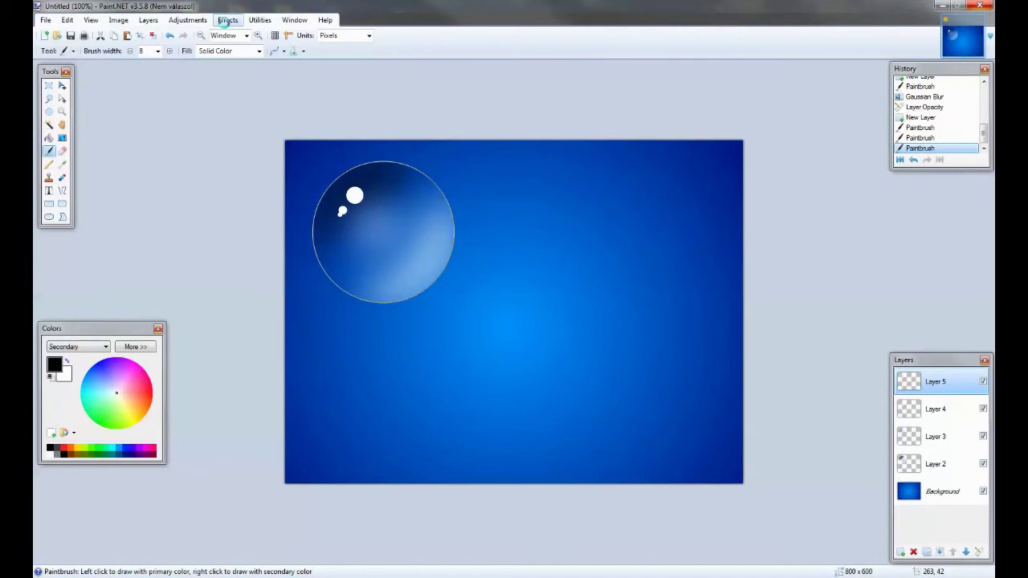
- Apply a Gaussian Blur with radius 15 to the white highlight dots on Layer 5
{"action": "left_click", "coordinate": [227, 21]}
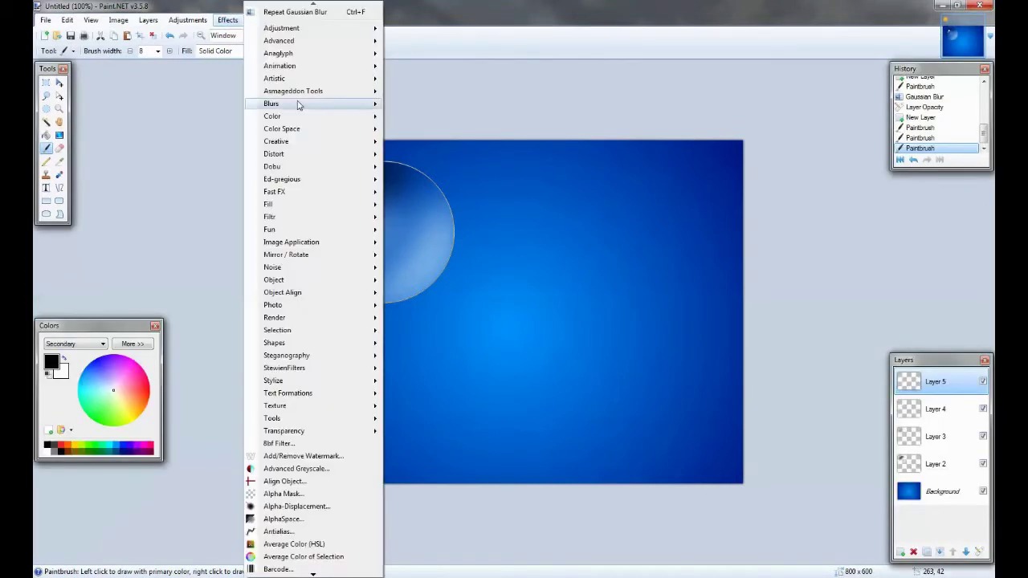
{"action": "key", "text": "Escape"}
{"action": "key", "text": "Escape"}
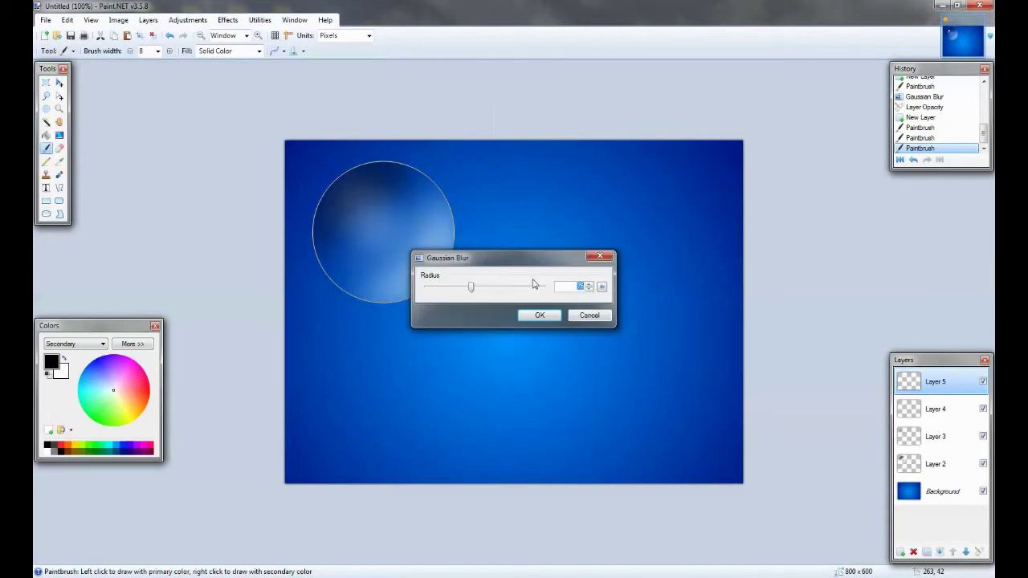
{"action": "type", "text": "15"}
{"action": "left_click", "coordinate": [545, 316]}
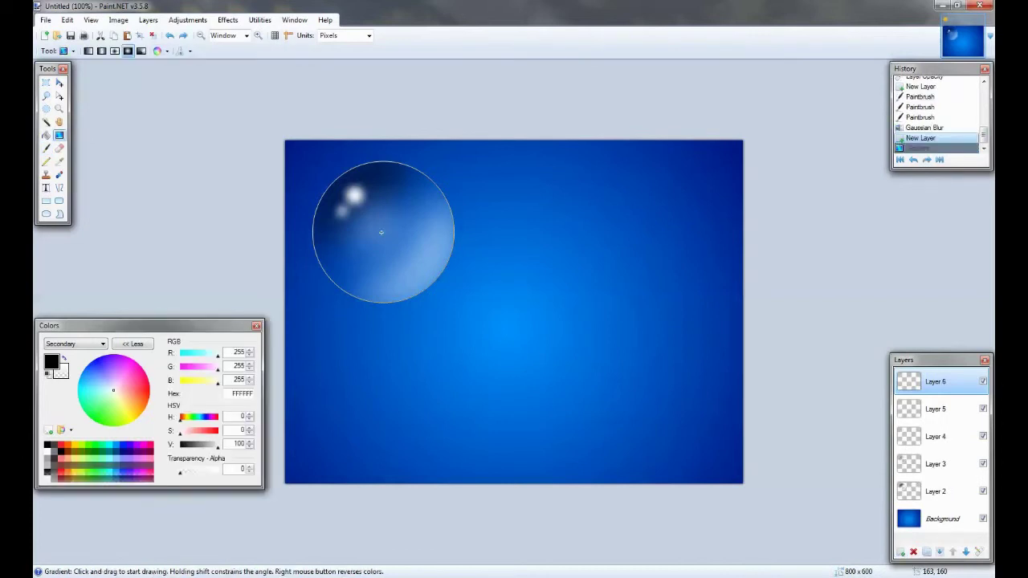
- Draw a transparent-to-black radial gradient on Layer 6 from the circle's centre to beyond its lower-right edge
{"action": "left_click_drag", "start_coordinate": [378, 232], "coordinate": [472, 279]}
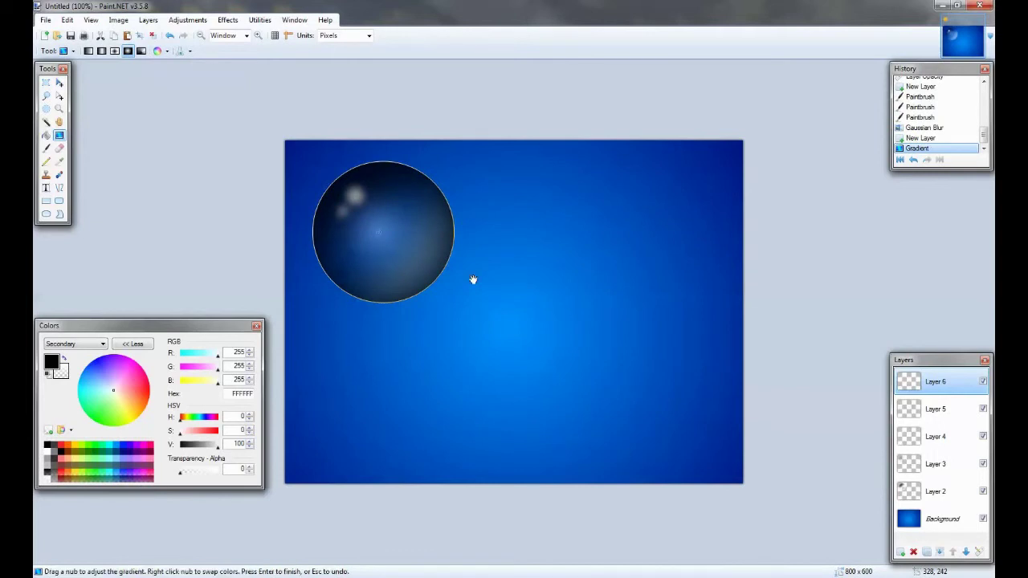
{"action": "left_click", "coordinate": [142, 347]}
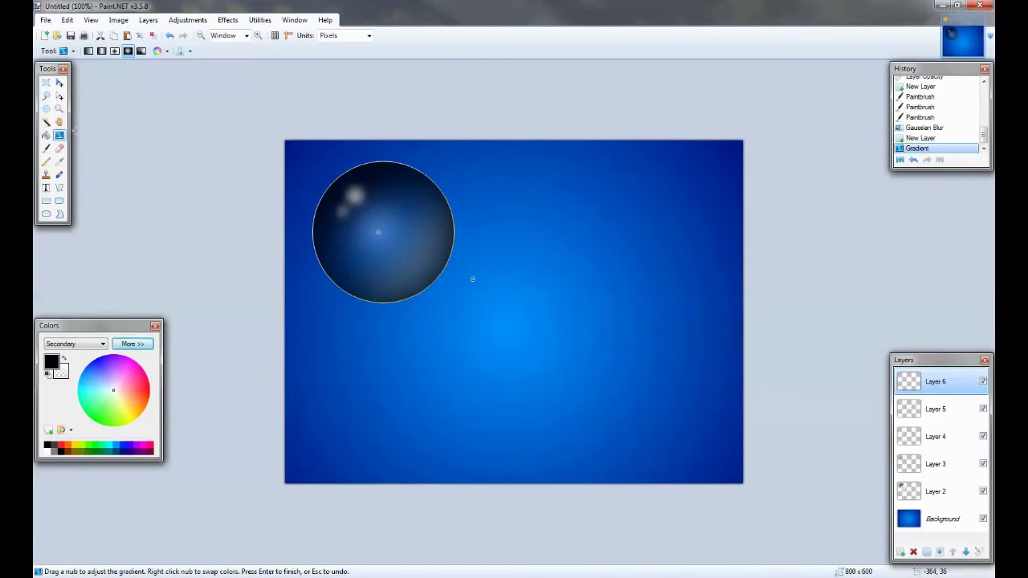
{"action": "key", "text": "Return"}
- Scale the selected gradient circle into a flat ellipse about 294 × 142 px, extending past the sphere's lower-right edge
{"action": "key", "text": "m"}
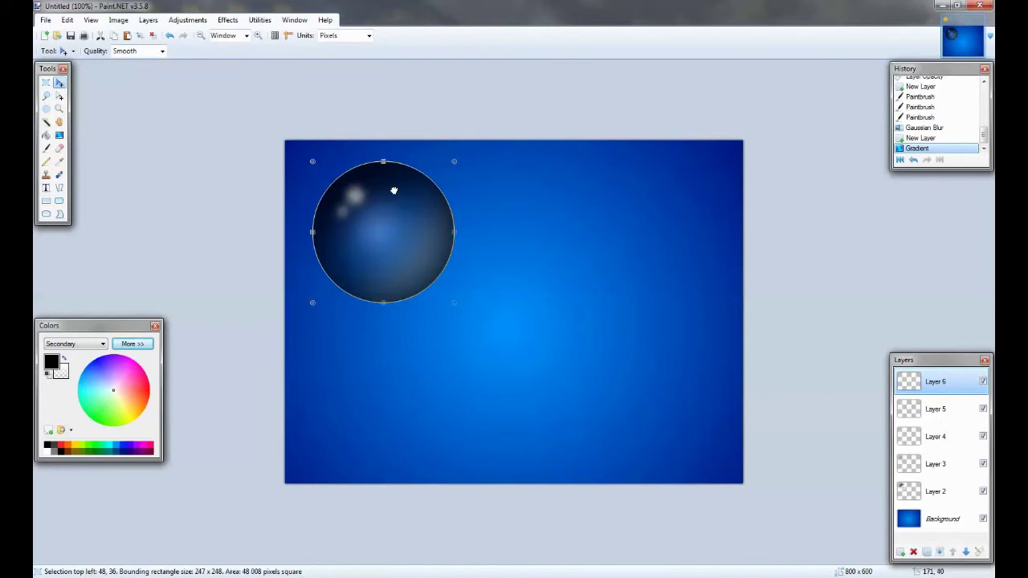
{"action": "left_click_drag", "start_coordinate": [383, 161], "coordinate": [410, 226]}
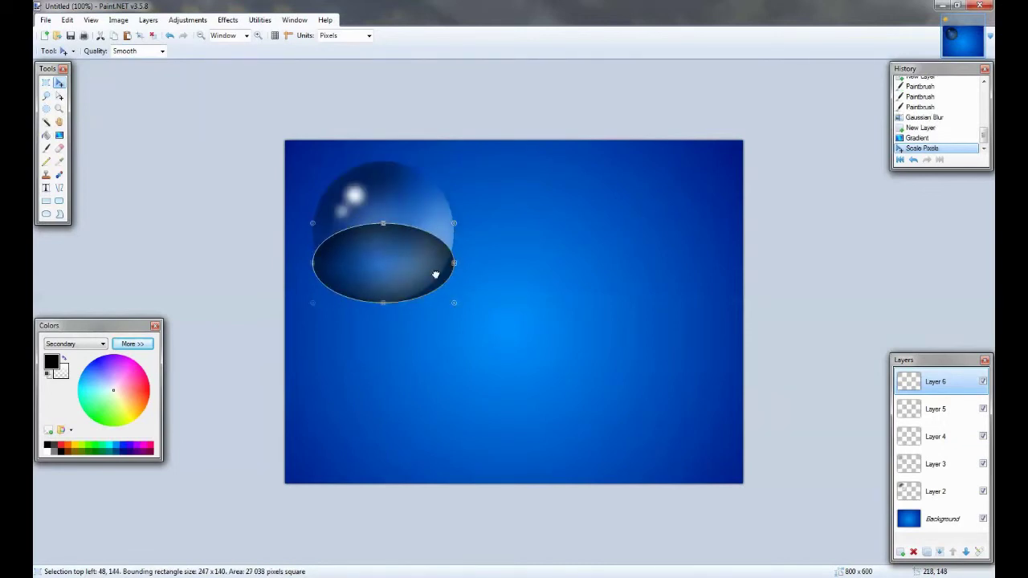
{"action": "left_click_drag", "start_coordinate": [454, 264], "coordinate": [488, 265]}
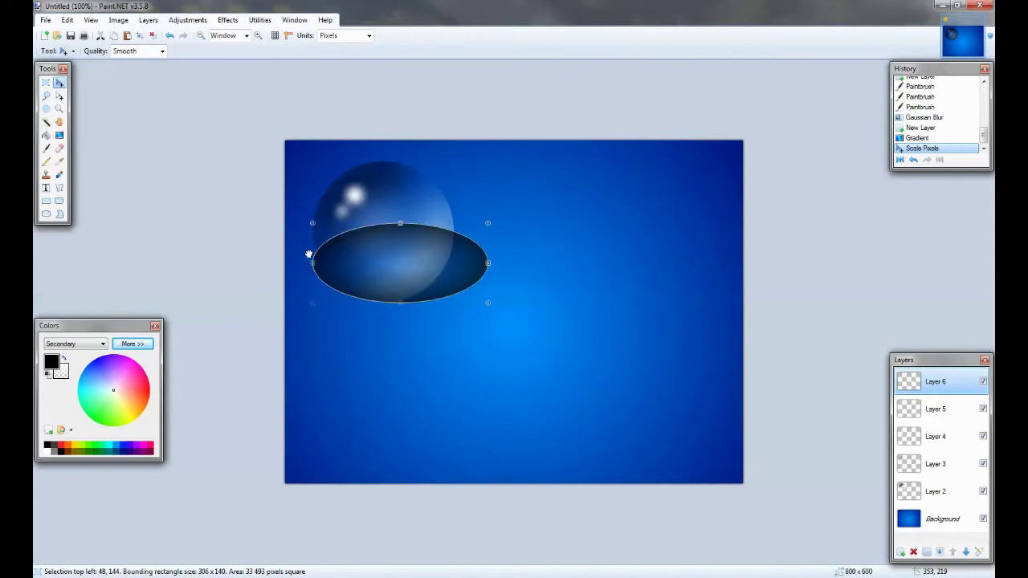
{"action": "left_click_drag", "start_coordinate": [312, 263], "coordinate": [320, 263]}
{"action": "left_click_drag", "start_coordinate": [395, 303], "coordinate": [422, 310]}
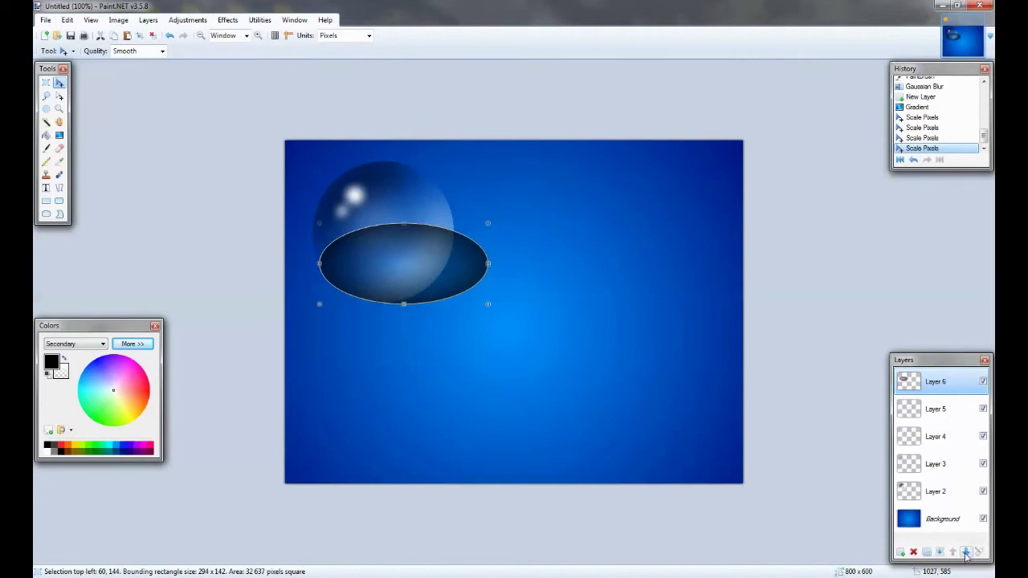
- Move Layer 6 down the layer stack until it sits directly above the Background
{"action": "left_click", "coordinate": [966, 553]}
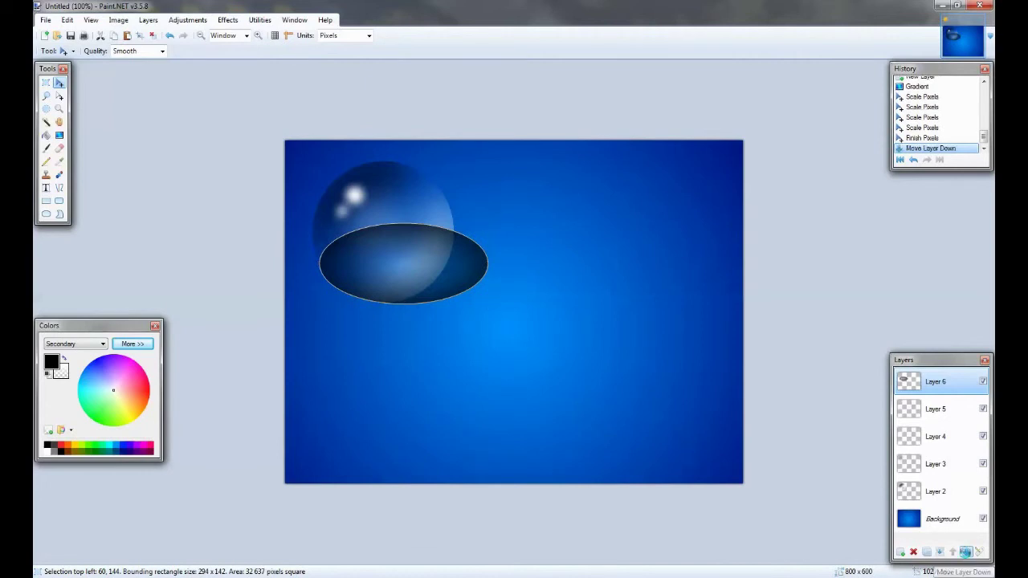
{"action": "left_click", "coordinate": [967, 553]}
{"action": "left_click", "coordinate": [966, 553]}
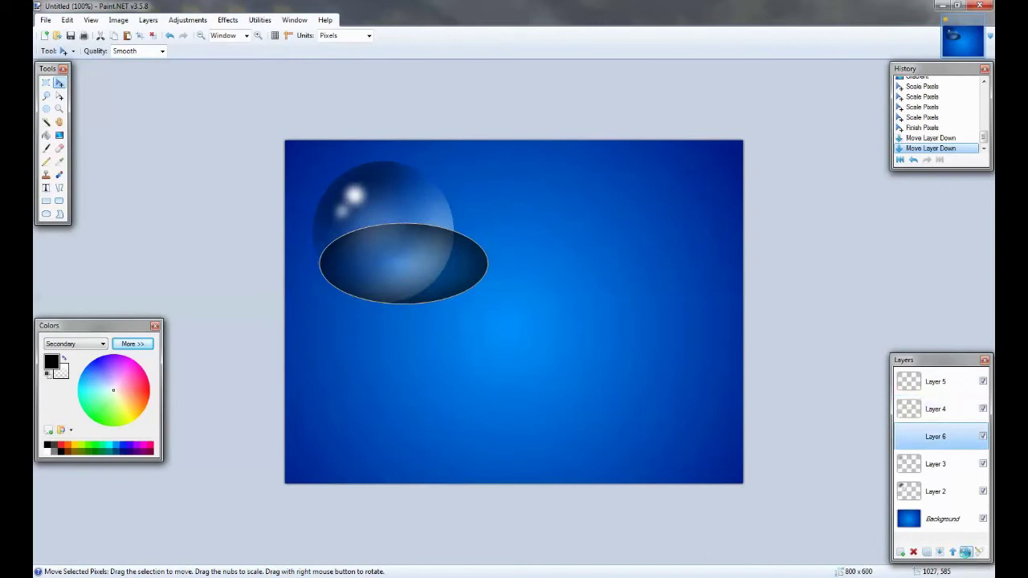
{"action": "left_click", "coordinate": [966, 553]}
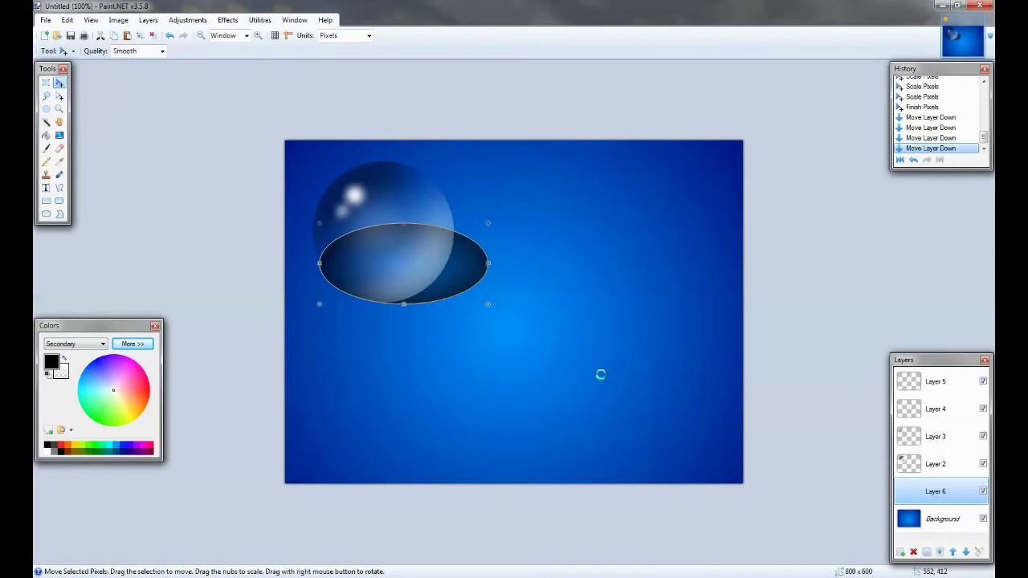
- Set the opacity of Layer 6 to 180
{"action": "key", "text": "F4"}
{"action": "key", "text": "Tab"}
{"action": "key", "text": "Tab"}
{"action": "key", "text": "Tab"}
{"action": "type", "text": "180"}
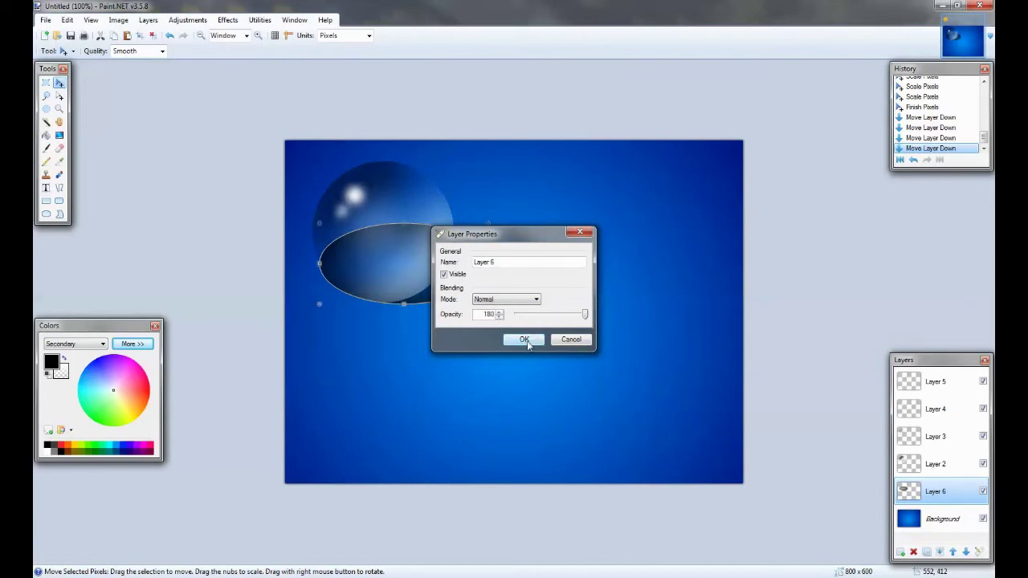
{"action": "left_click", "coordinate": [527, 340]}
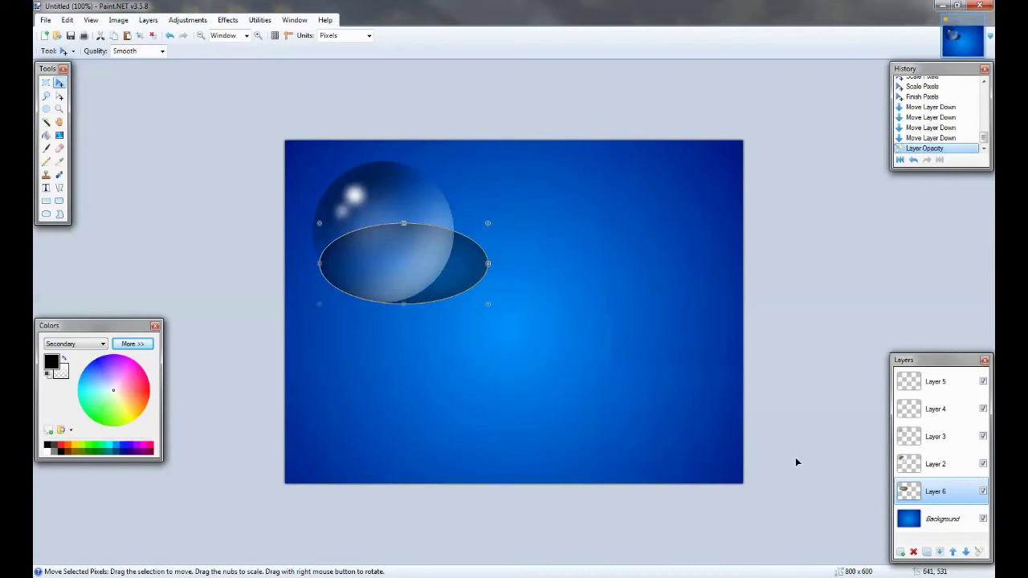
- Starting from Layer 5, merge each layer down until everything is combined into the Background
{"action": "left_click", "coordinate": [924, 382]}
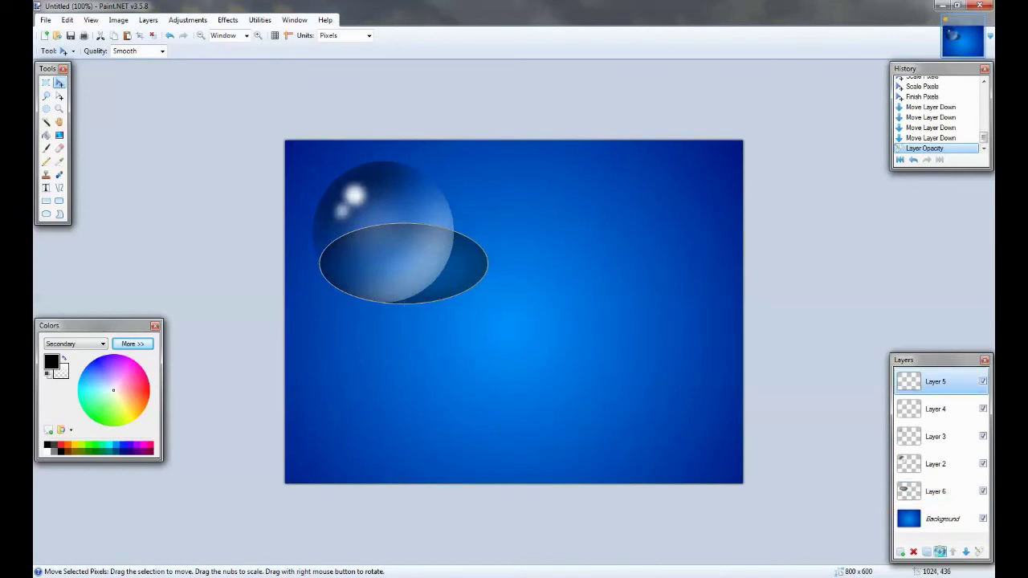
{"action": "left_click", "coordinate": [940, 552]}
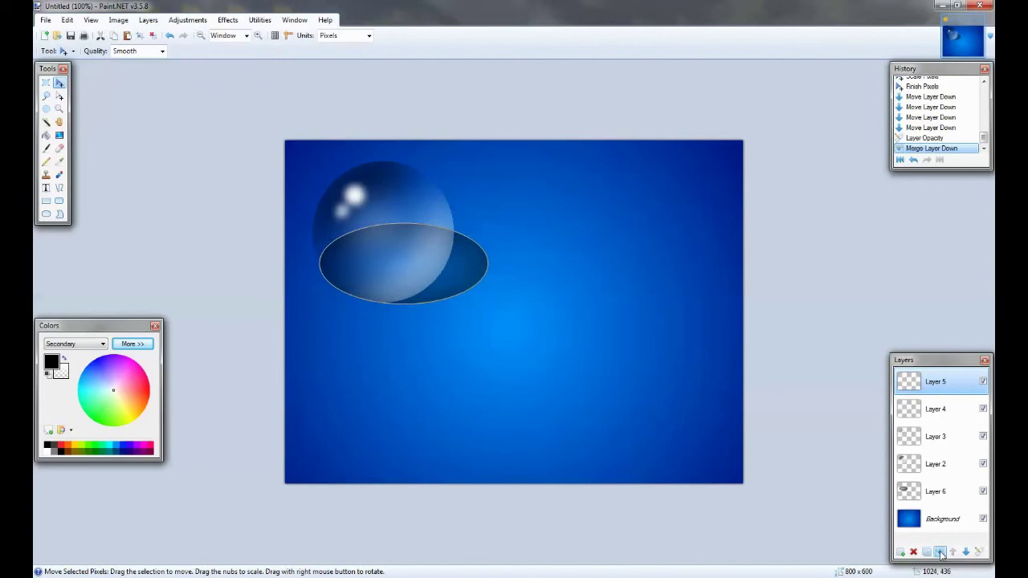
{"action": "left_click", "coordinate": [940, 552]}
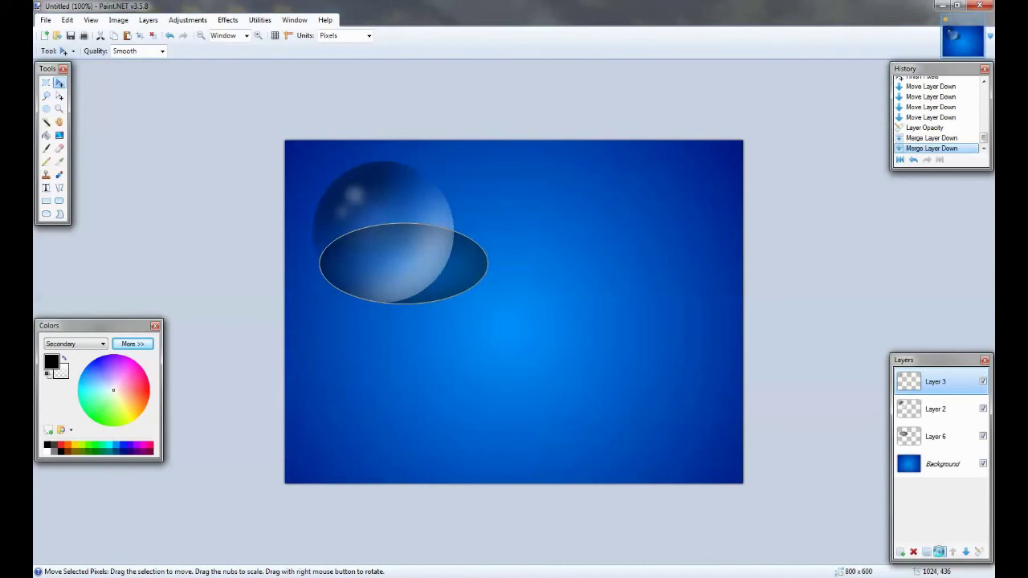
{"action": "left_click", "coordinate": [940, 552]}
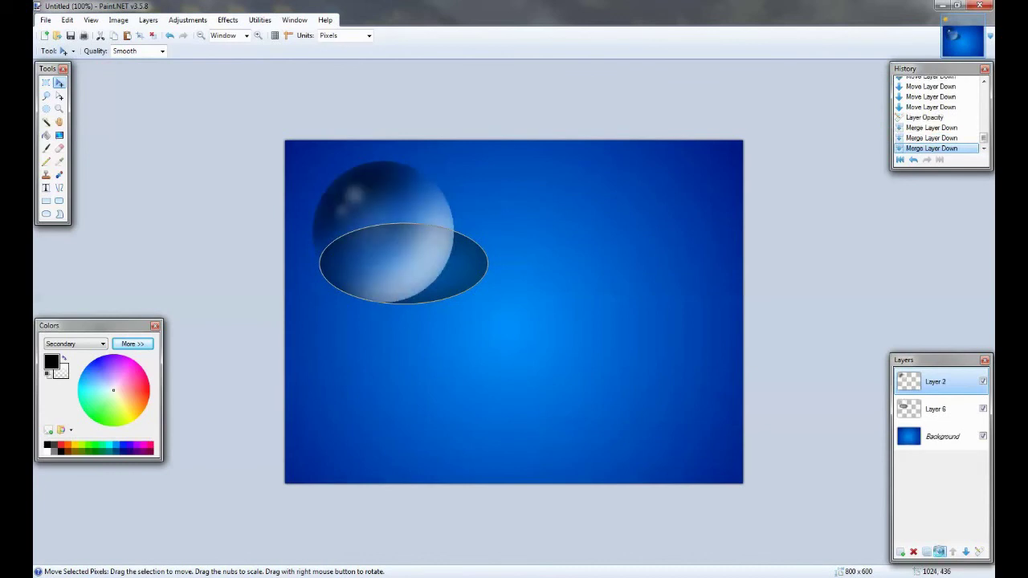
{"action": "left_click", "coordinate": [940, 552]}
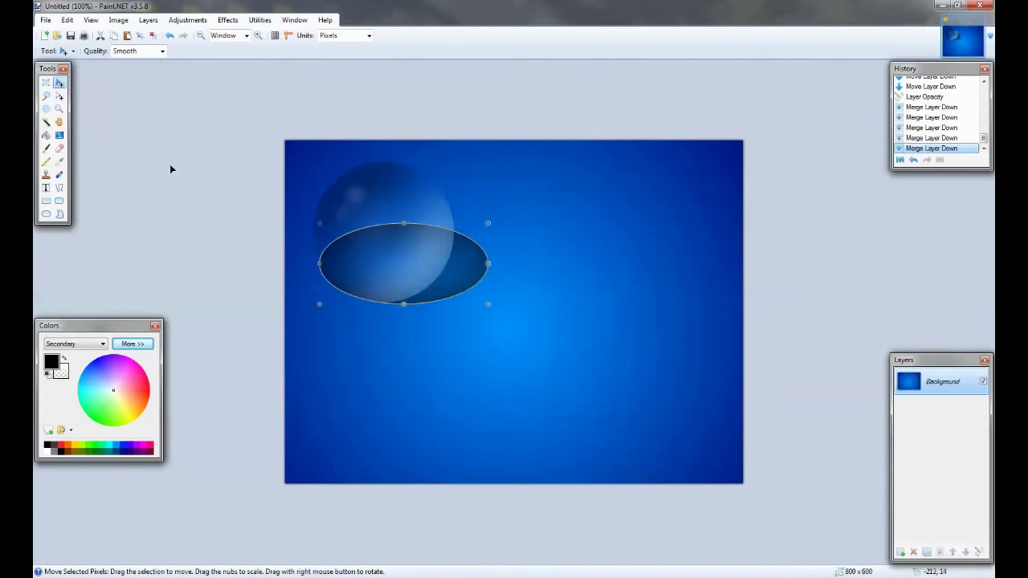
- Deselect the elliptical selection around the sphere's shadow
{"action": "left_click", "coordinate": [90, 20]}
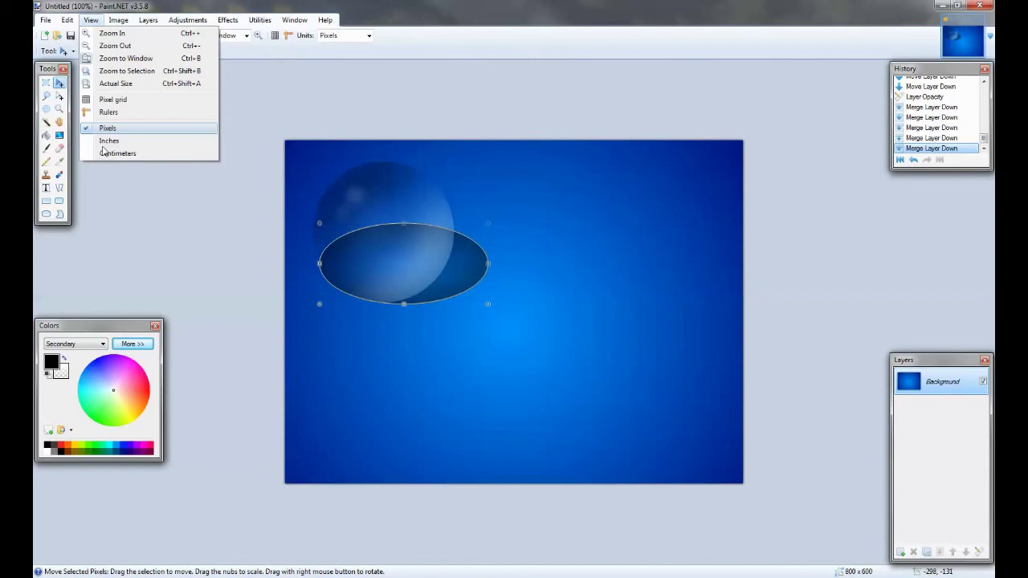
{"action": "mouse_move", "coordinate": [68, 20]}
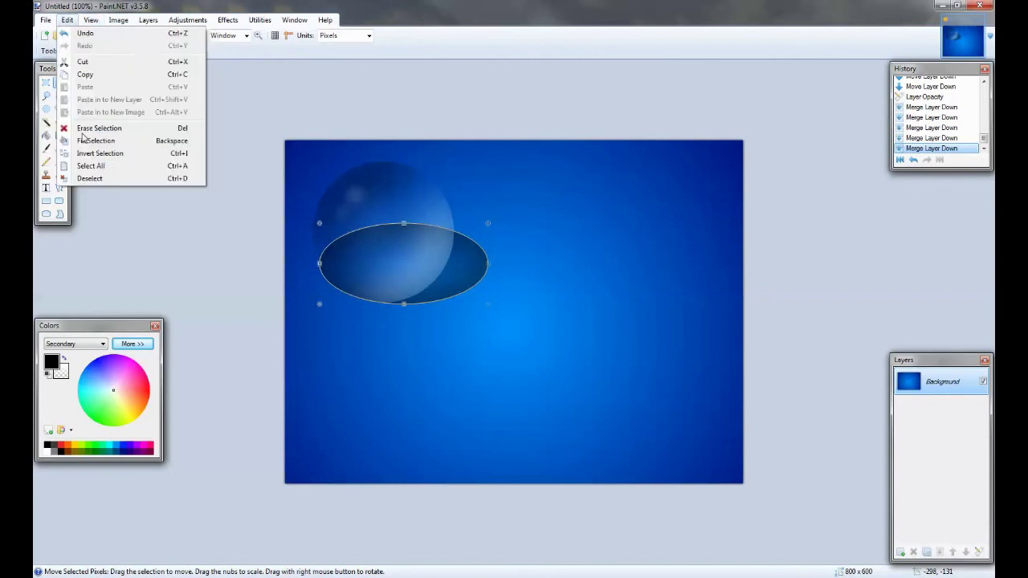
{"action": "left_click", "coordinate": [89, 178]}
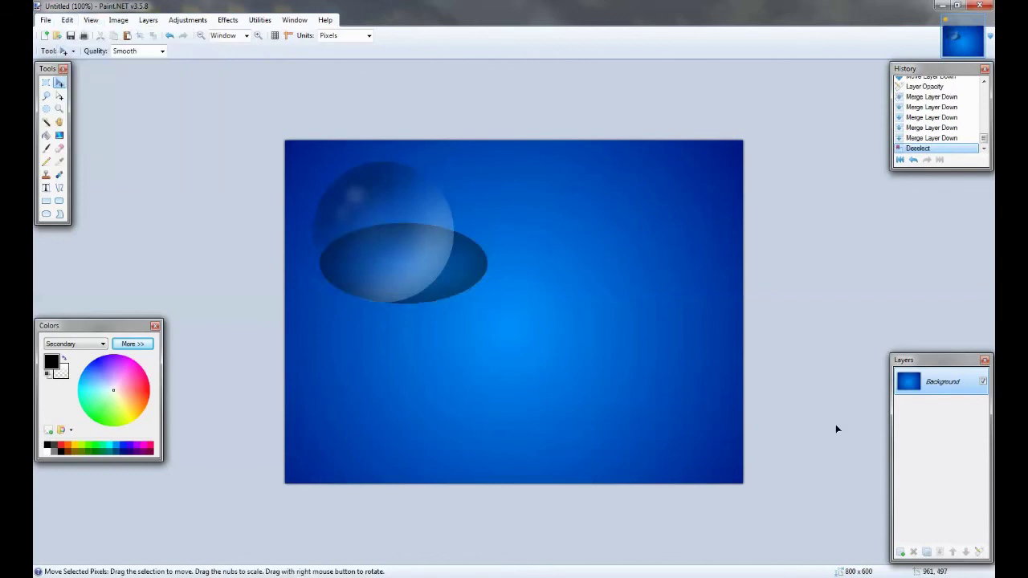